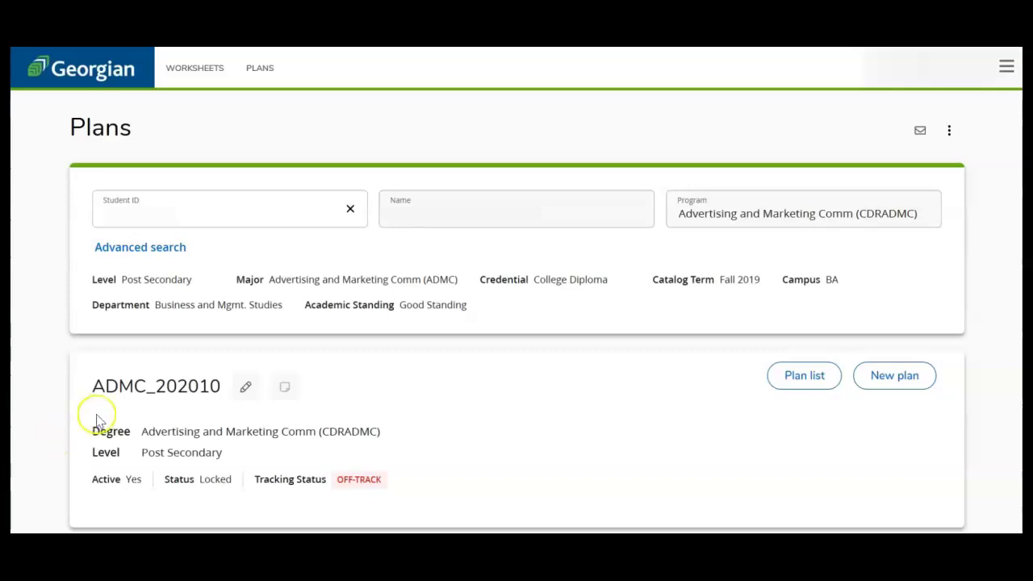
Unlock the ADMC_202010 plan while keeping it active, and save the plan settings
click(246, 391)
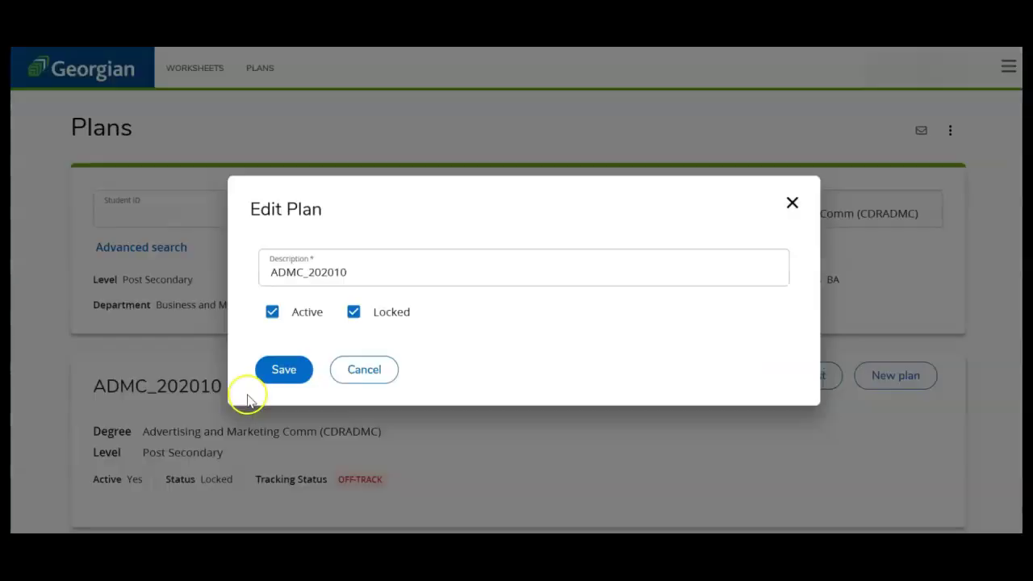
click(355, 315)
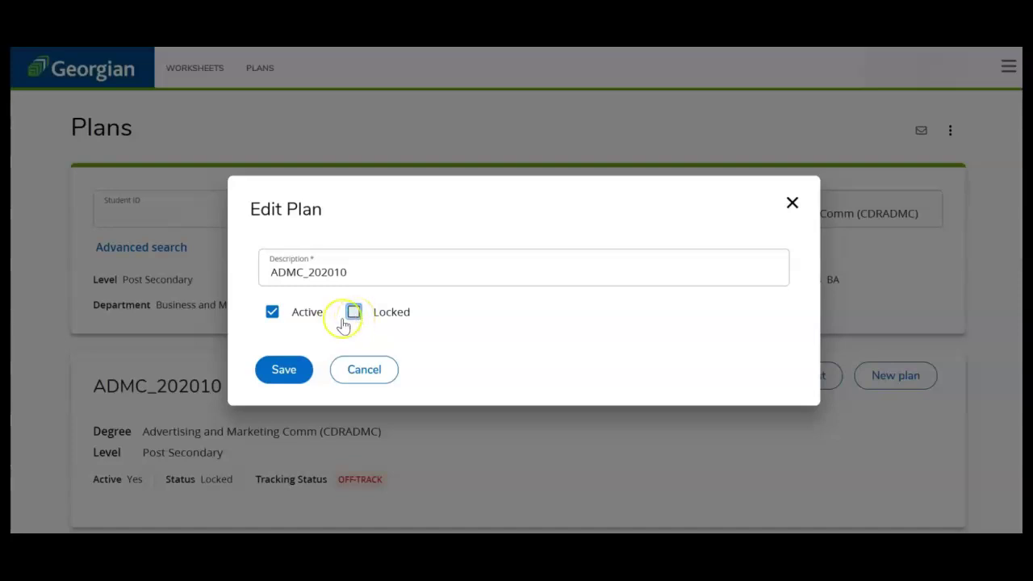
click(286, 372)
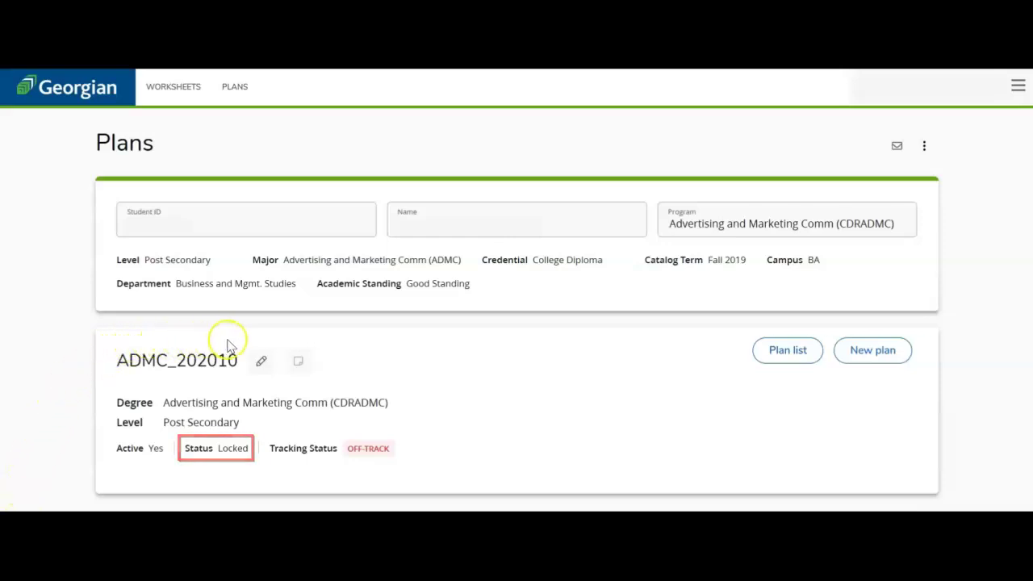
click(267, 371)
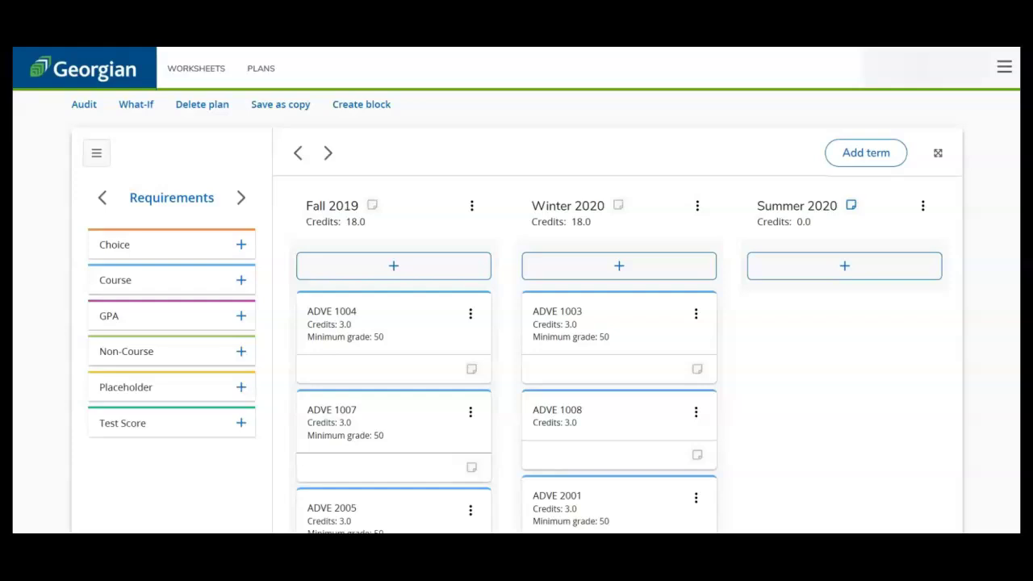
Look through the plan's terms from Fall 2019 forward to Summer 2021
click(328, 152)
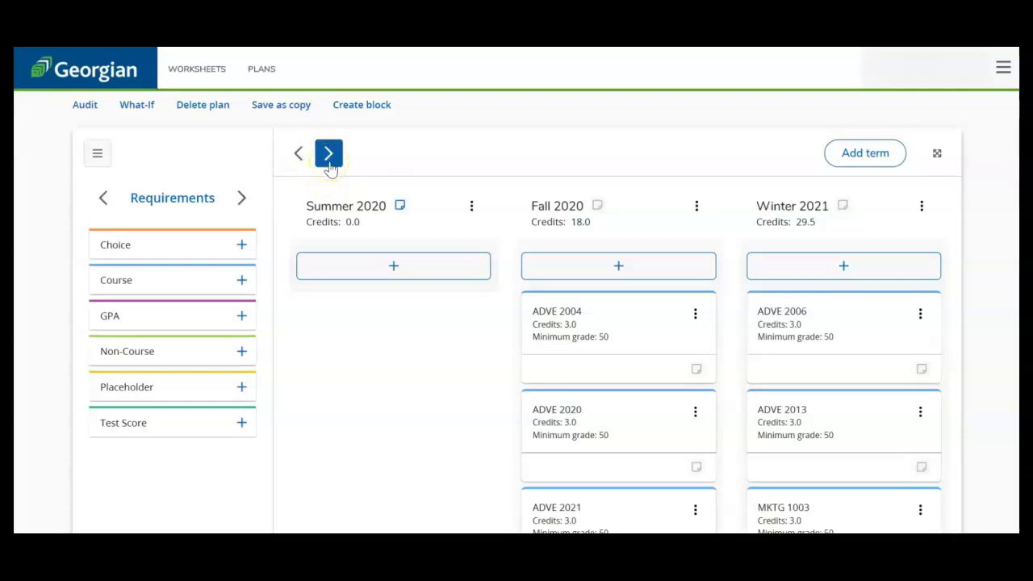
click(299, 158)
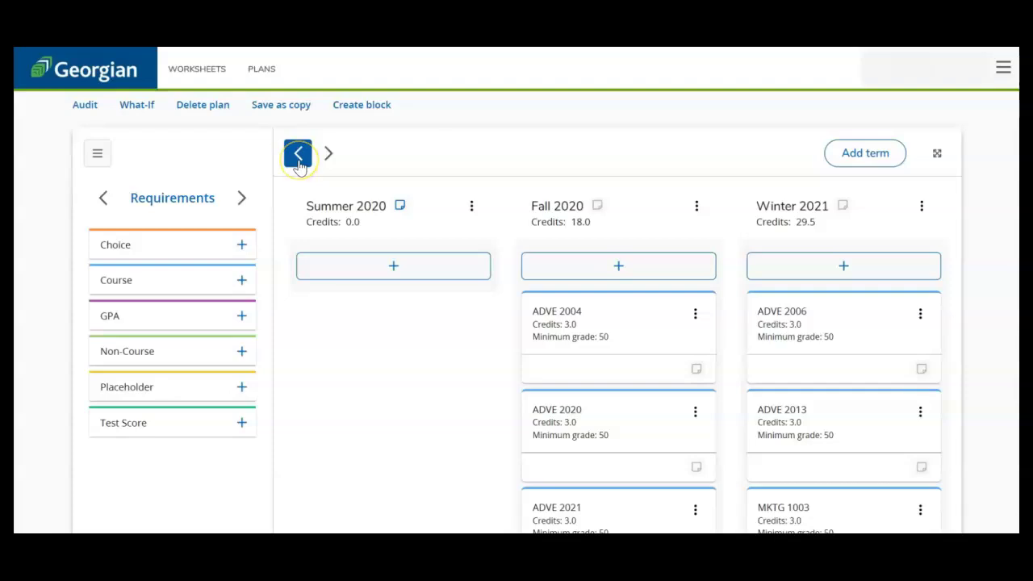
click(298, 162)
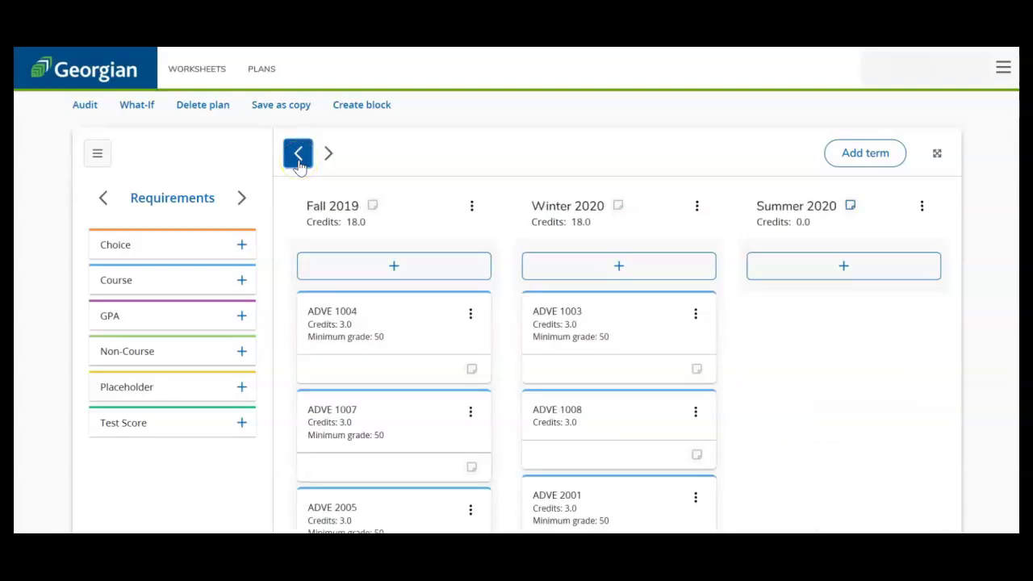
click(331, 160)
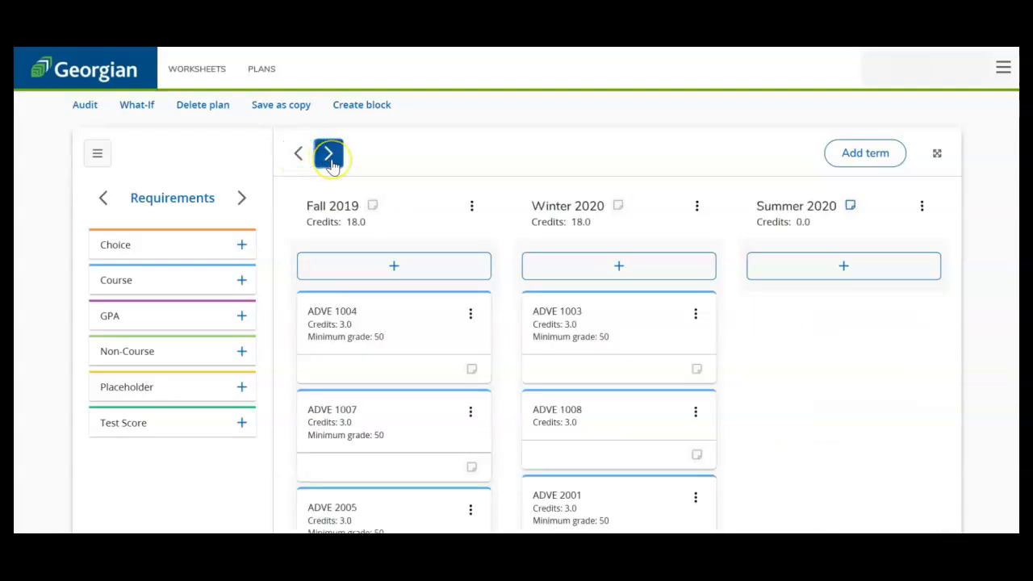
View the term planner in full screen with the requirements sidebar collapsed, and restore the sidebar and normal view
click(988, 157)
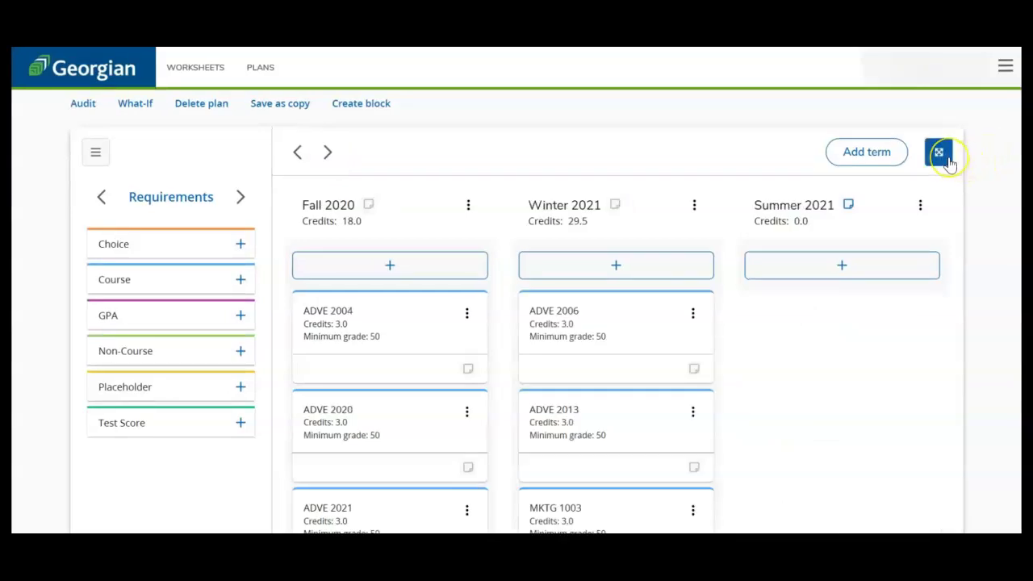
click(949, 161)
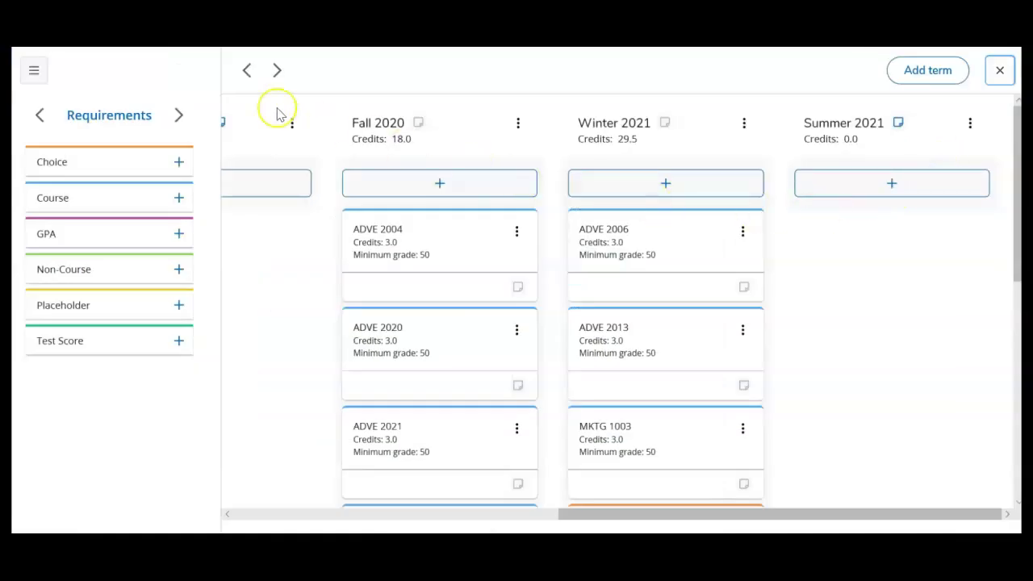
click(33, 79)
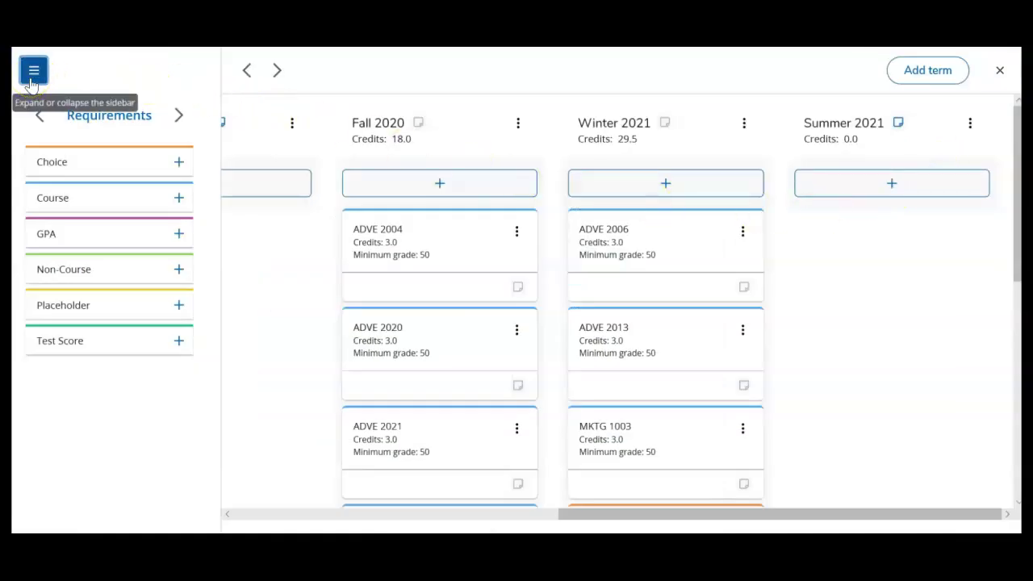
click(33, 79)
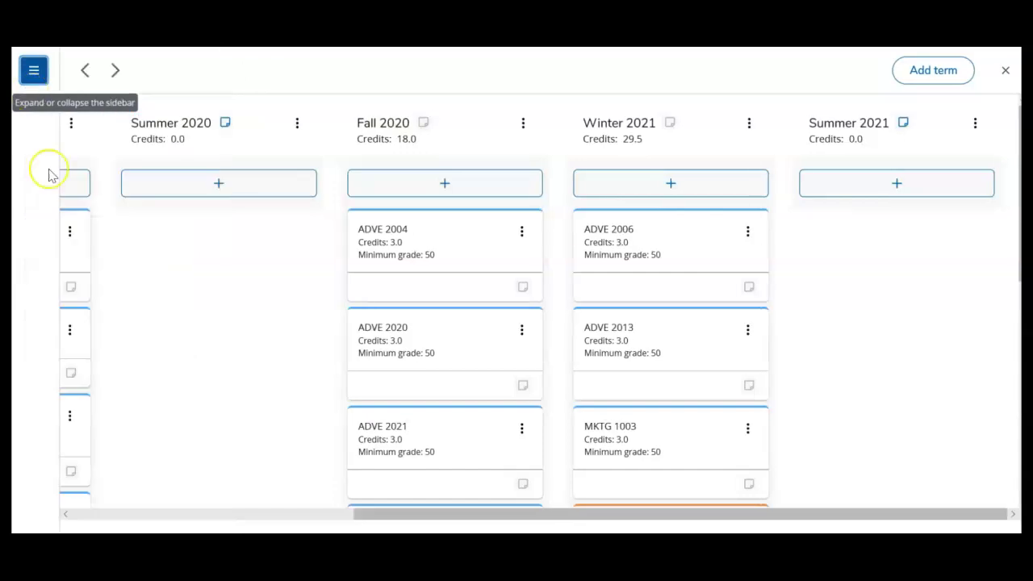
mouse_move(617, 521)
mouse_down()
mouse_move(282, 525)
mouse_move(605, 525)
mouse_up()
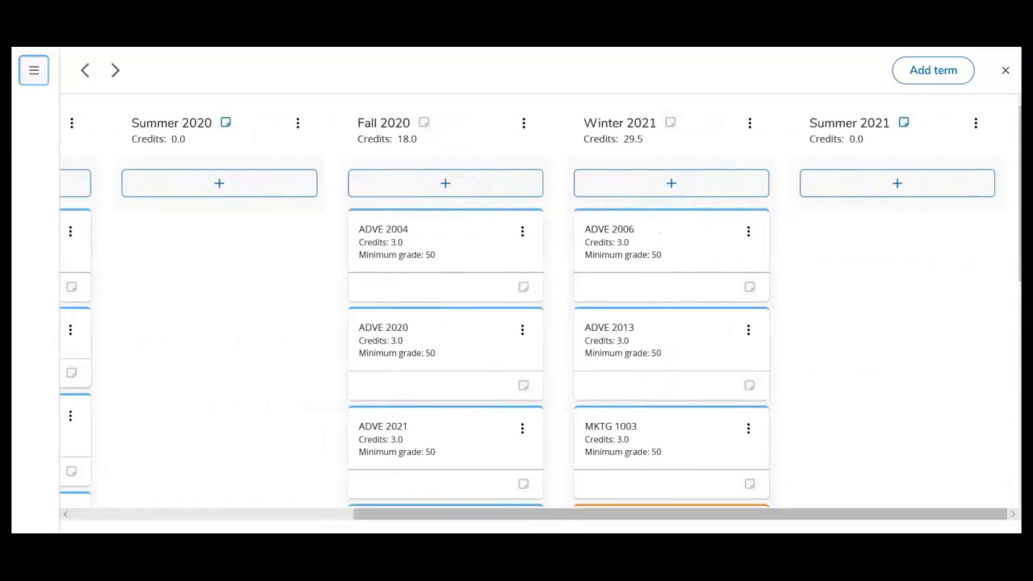
click(34, 71)
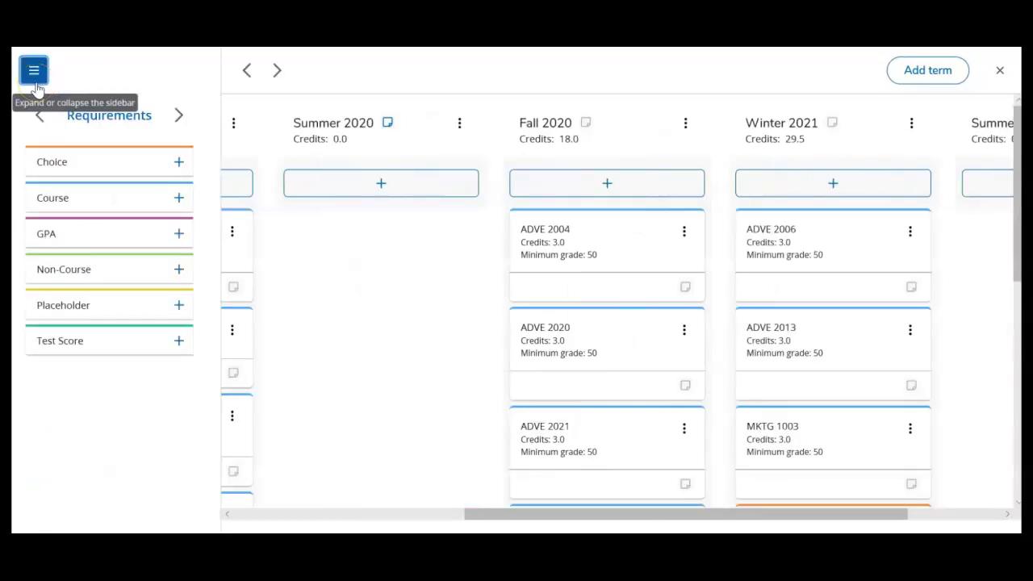
click(1000, 70)
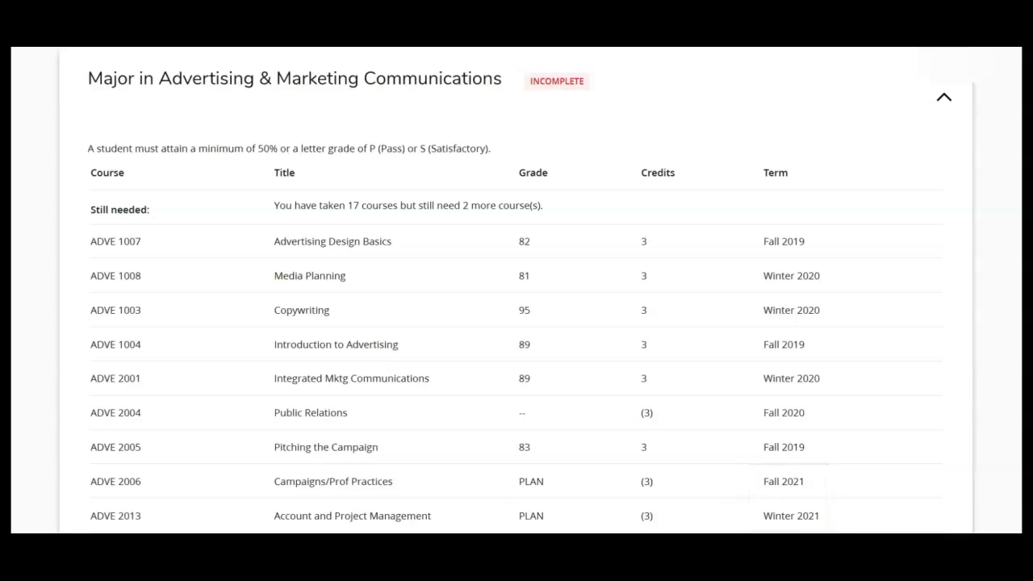
Add ADVE 2008 from the still-needed ADMC Optional Courses to the Summer 2021 term
scroll(517, 290, down, 1)
scroll(516, 291, down, 5)
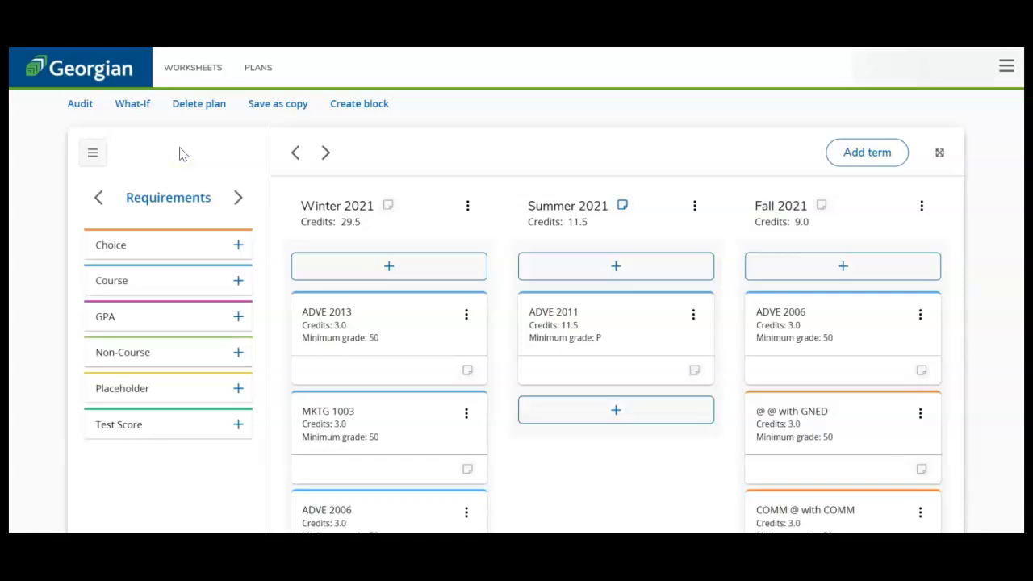
click(238, 199)
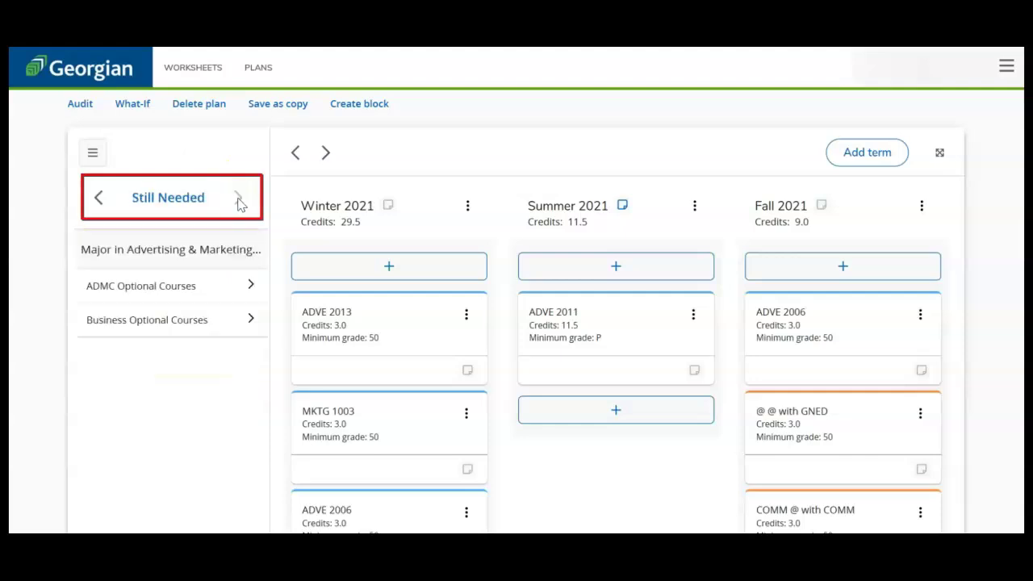
click(252, 287)
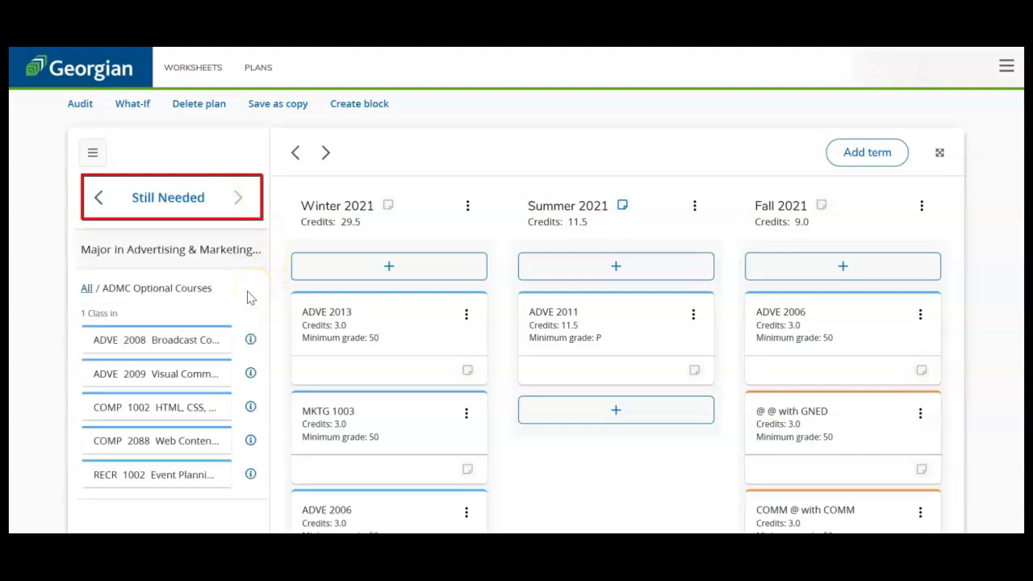
drag(214, 349, 667, 472)
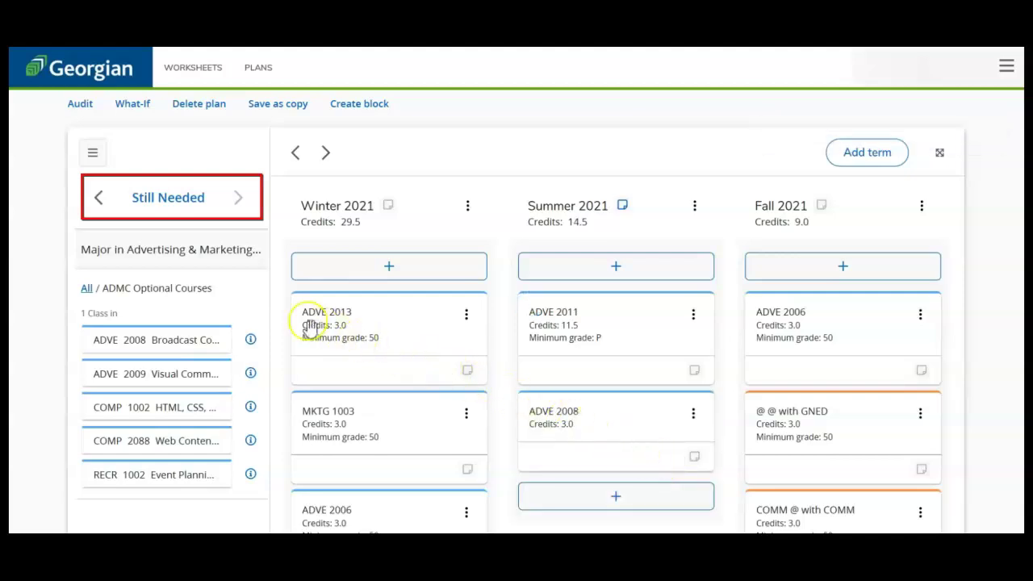
Add BUSI 2011 from the still-needed Business Optional Courses to the Summer 2021 term
click(86, 289)
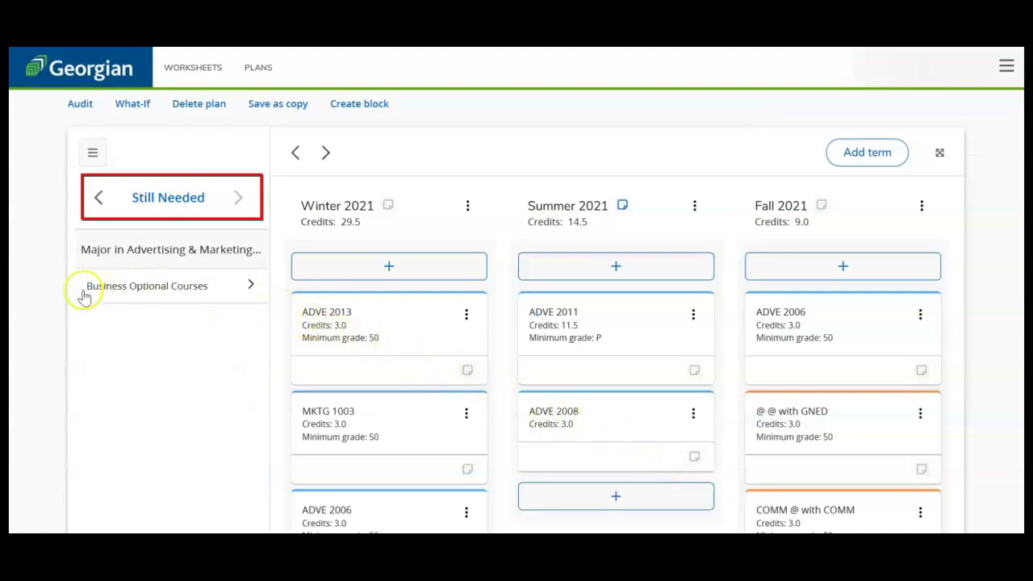
click(251, 286)
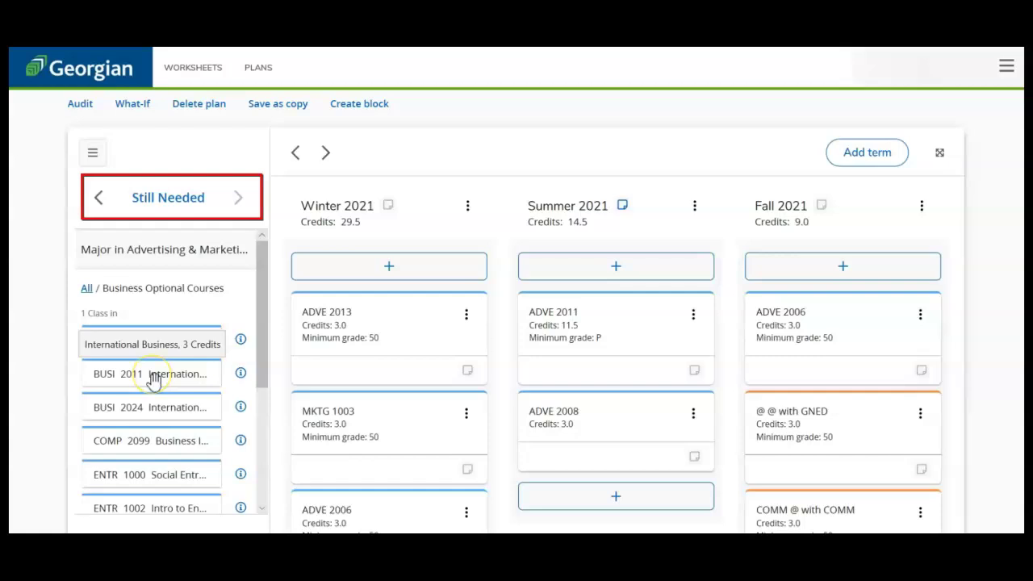
drag(153, 379, 597, 505)
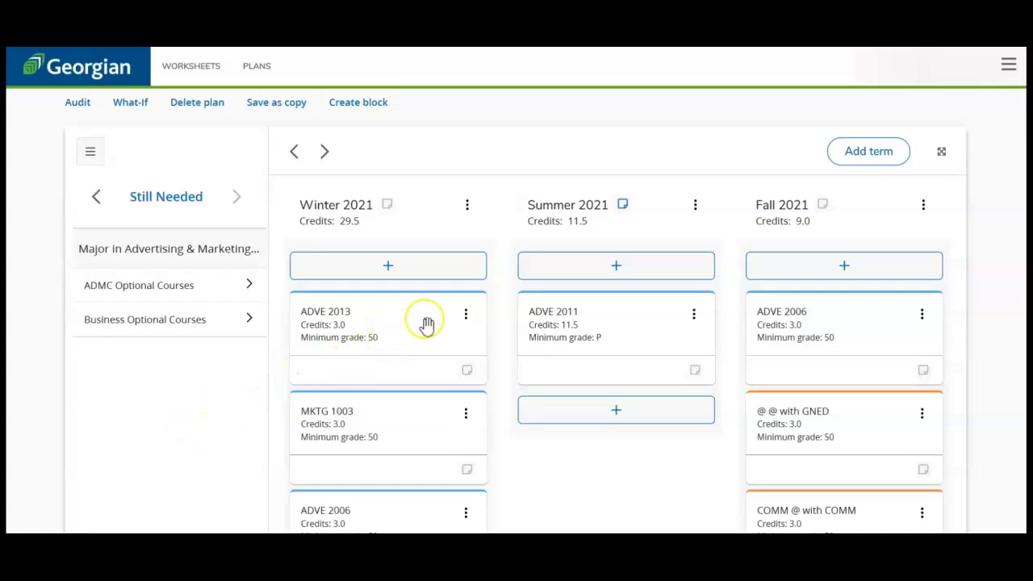
Add ADVE 2008 and BUSI 2011 together to Summer 2021 from the term's own list of still-needed requirements
click(587, 276)
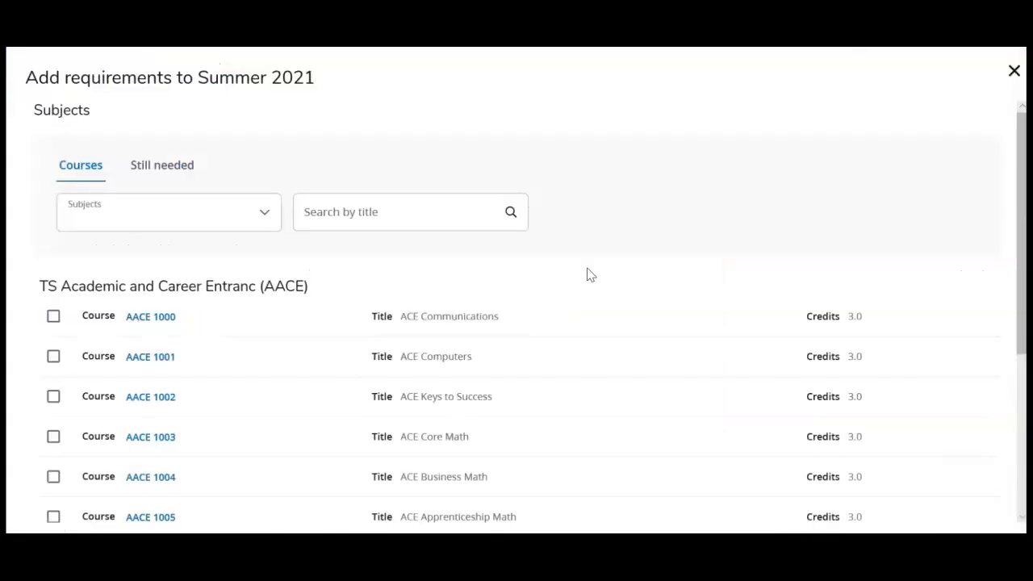
click(184, 174)
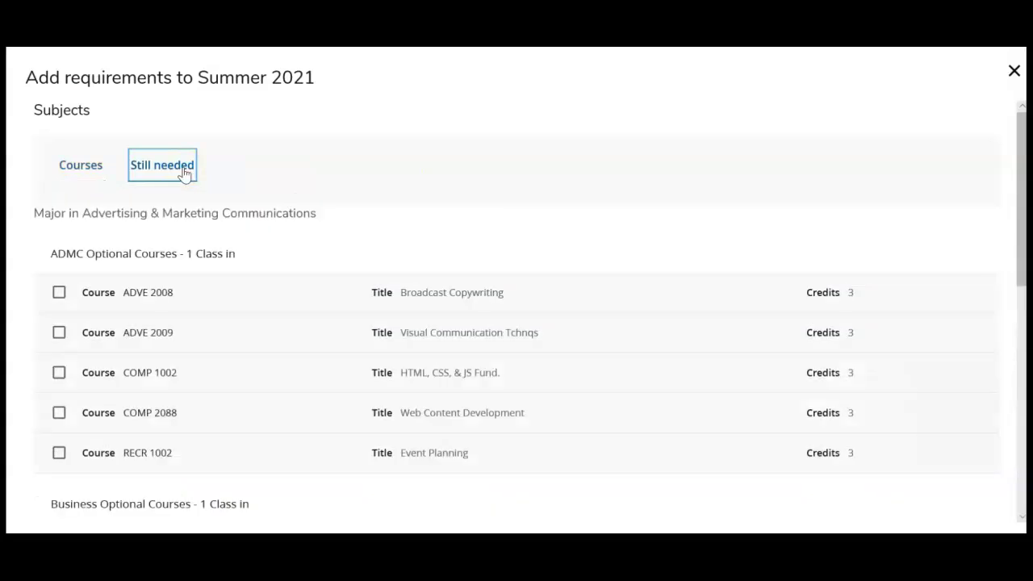
click(60, 295)
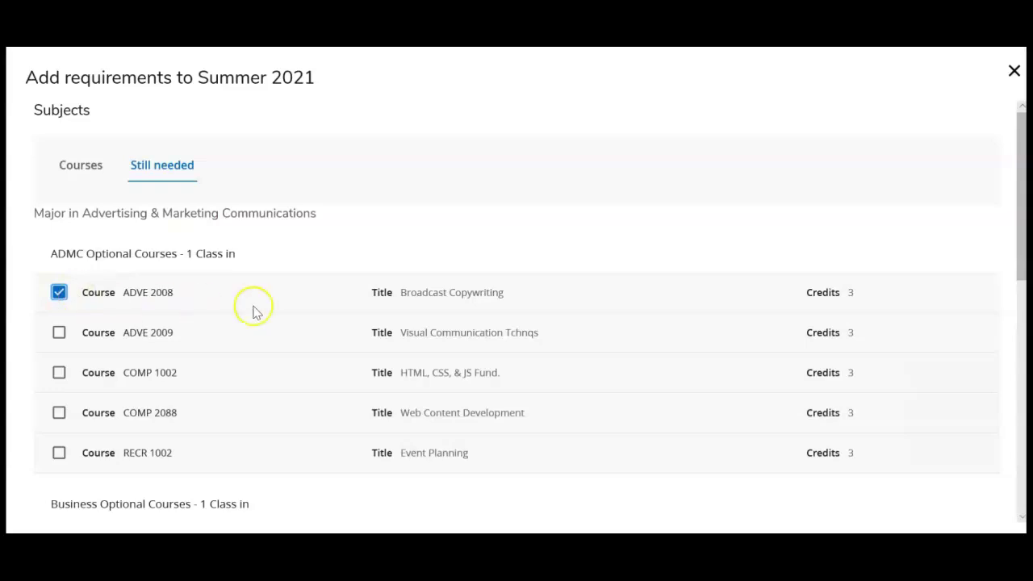
scroll(280, 304, down, 2)
scroll(280, 304, down, 3)
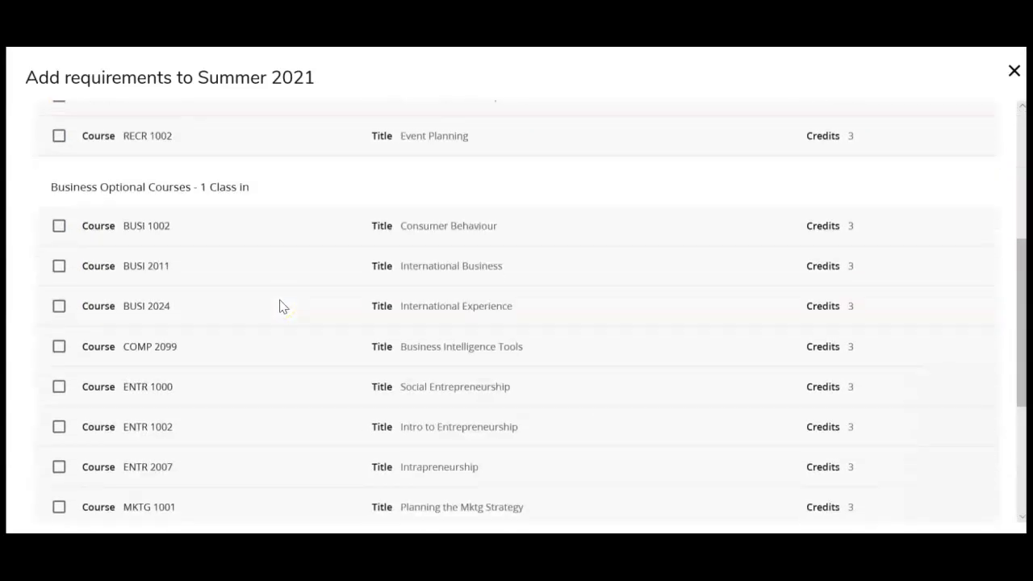
click(59, 269)
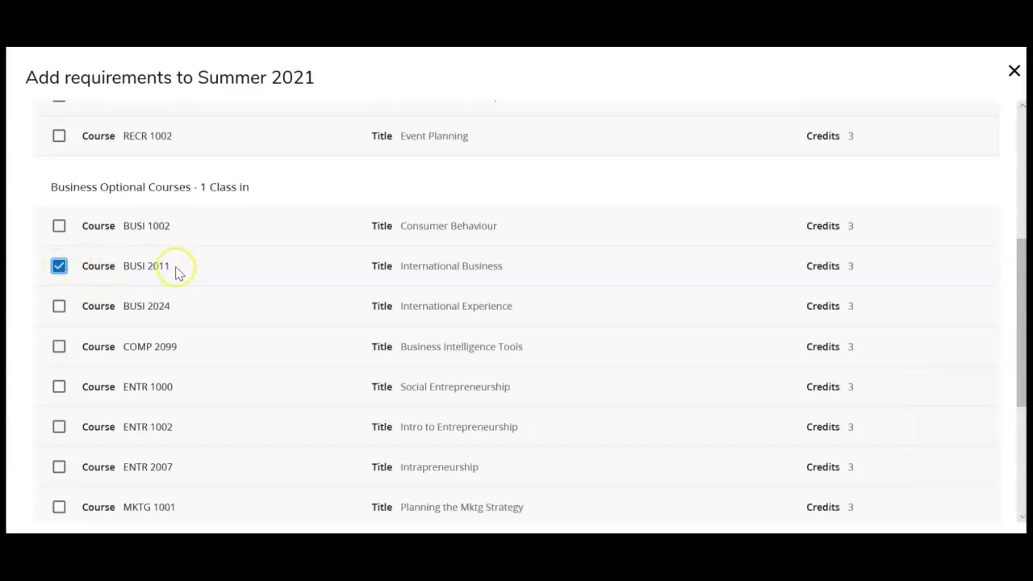
scroll(176, 272, down, 3)
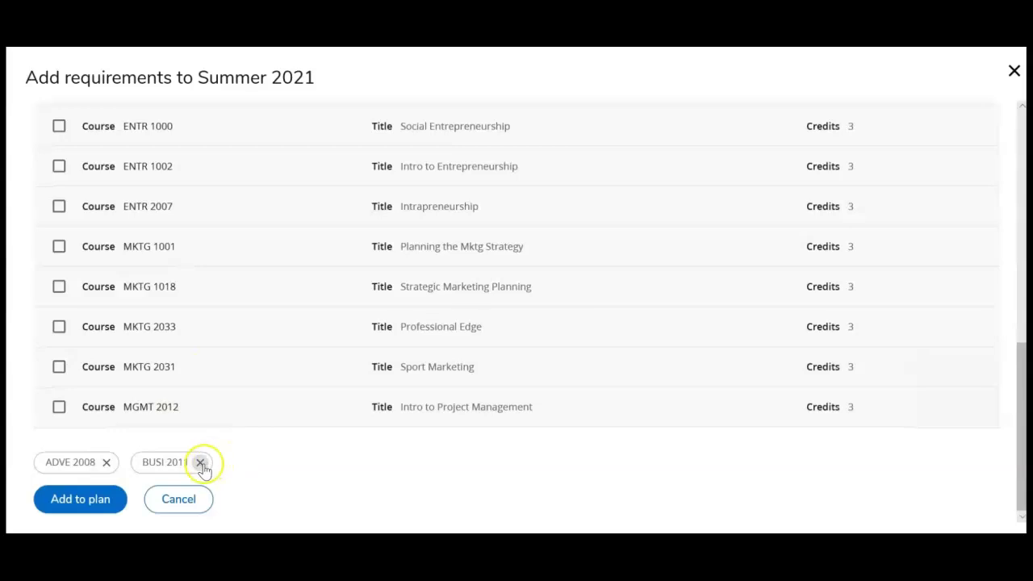
click(105, 504)
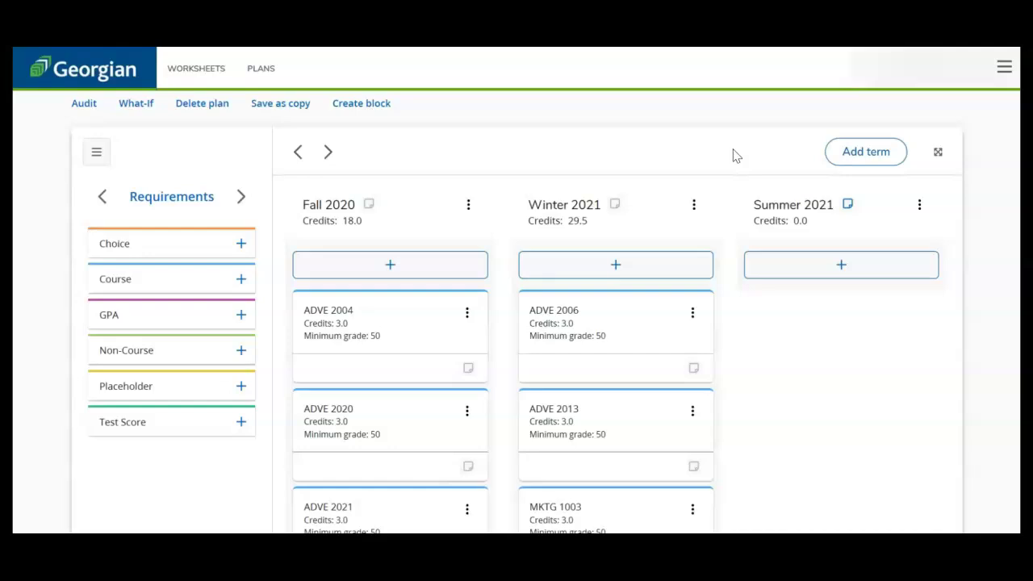
Add the Fall 2021 term to the plan and open that term's options
click(857, 158)
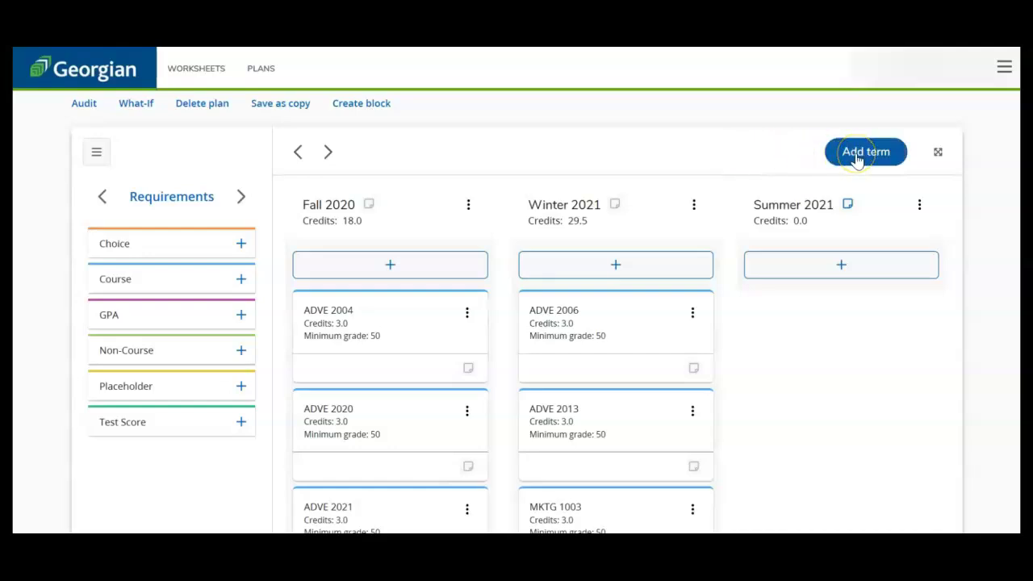
click(857, 157)
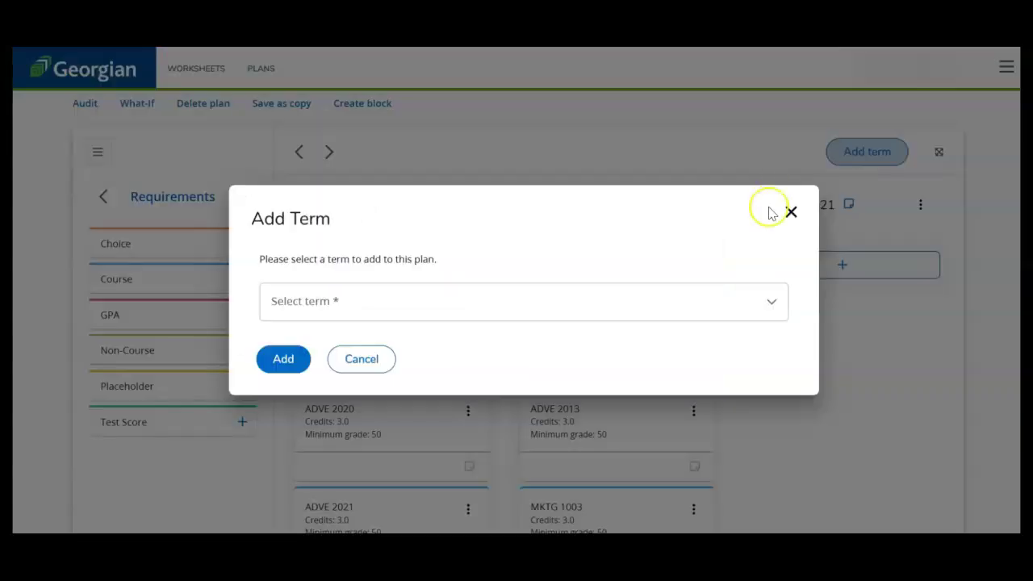
click(772, 304)
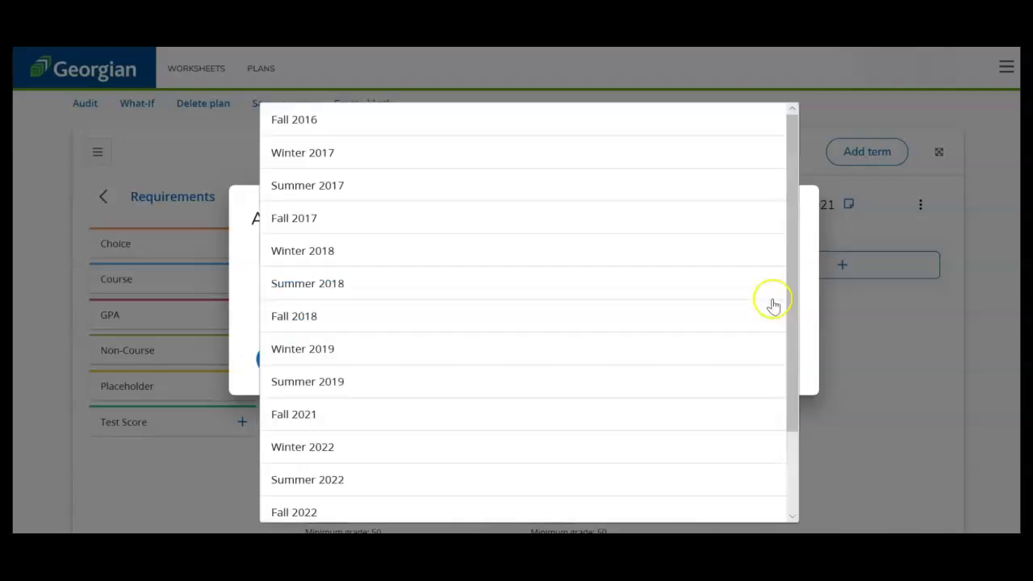
click(438, 418)
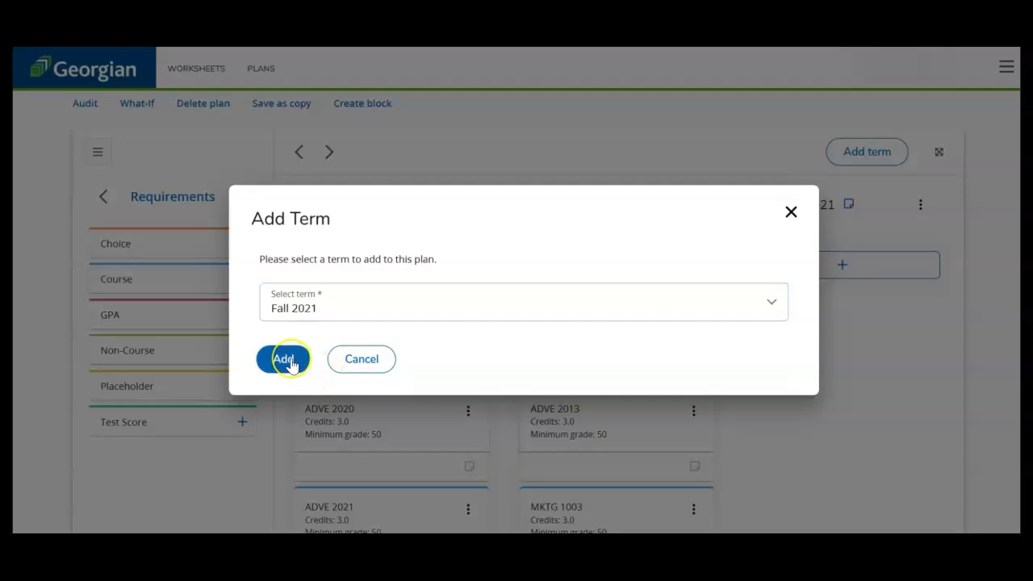
click(289, 363)
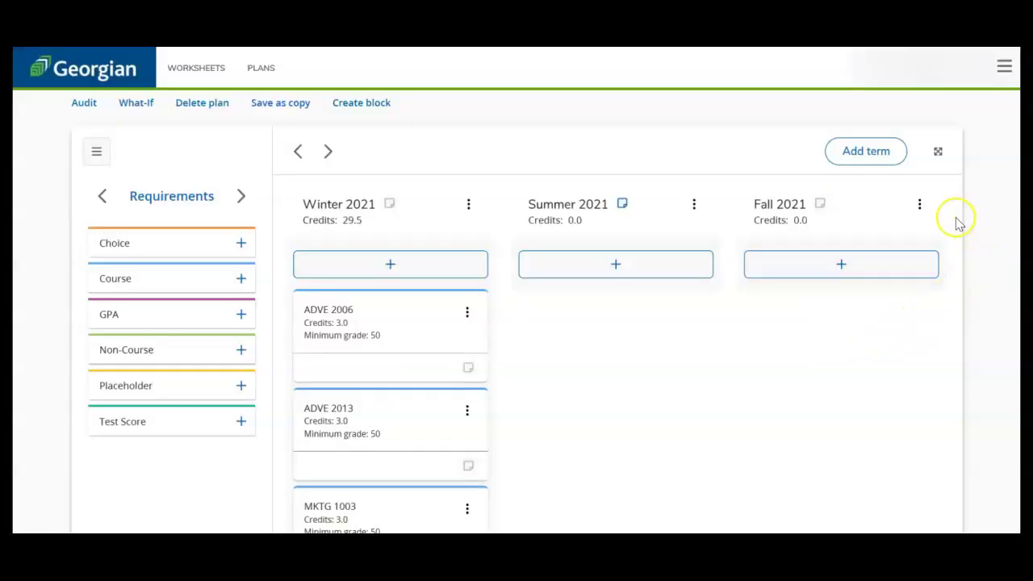
click(920, 208)
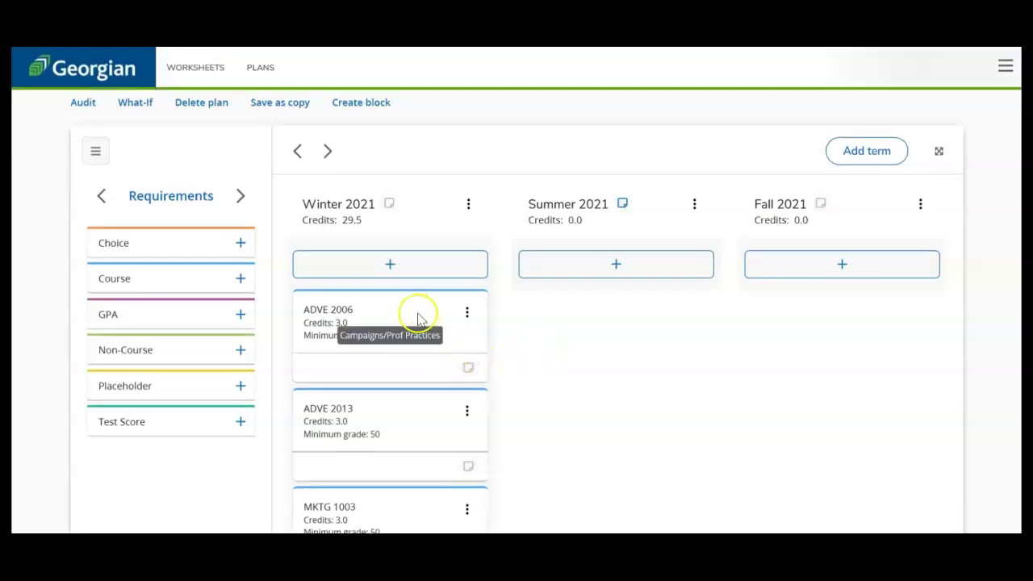
Move ADVE 2006 from the Winter 2021 term to the Fall 2021 term
drag(424, 330, 865, 325)
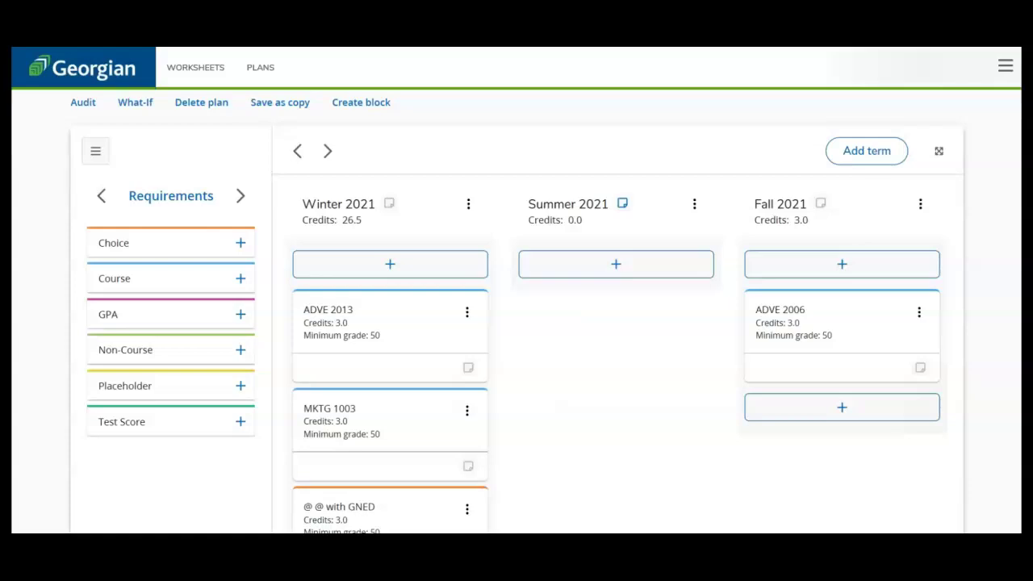
click(208, 490)
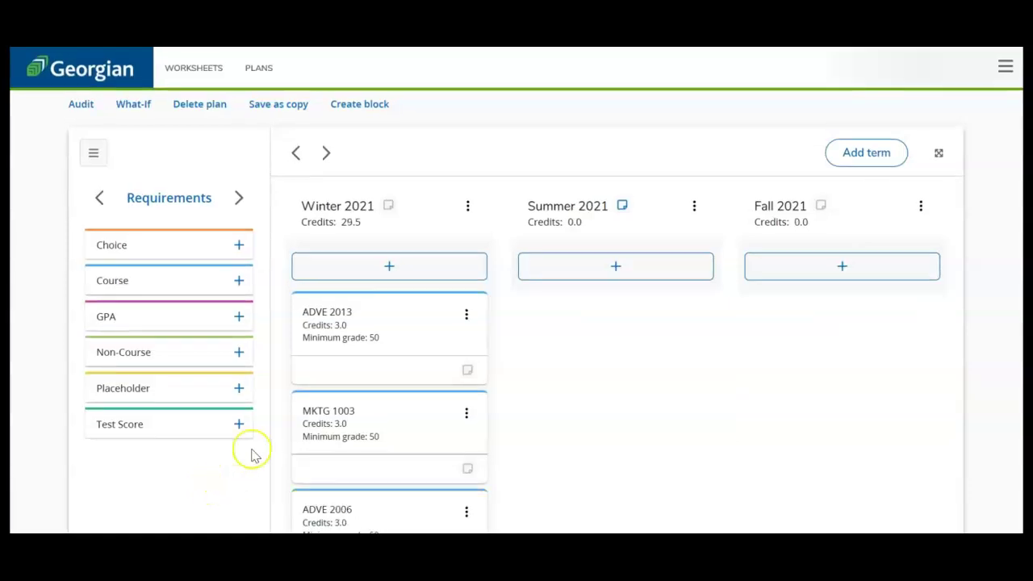
Start a new course requirement for Fall 2021 with ADVE 2006 Campaigns/Prof Practices as the course
click(241, 282)
click(342, 237)
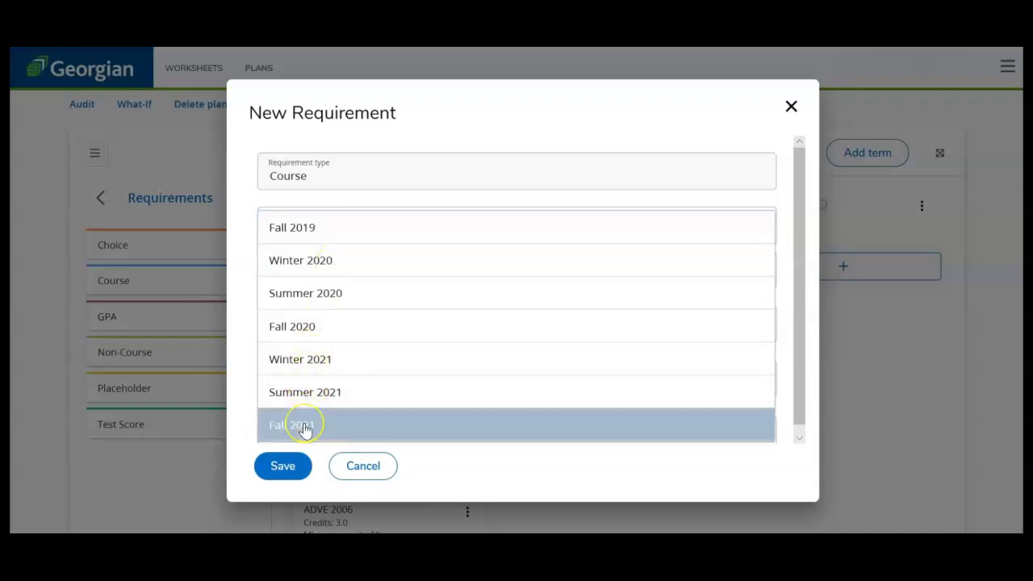
click(305, 430)
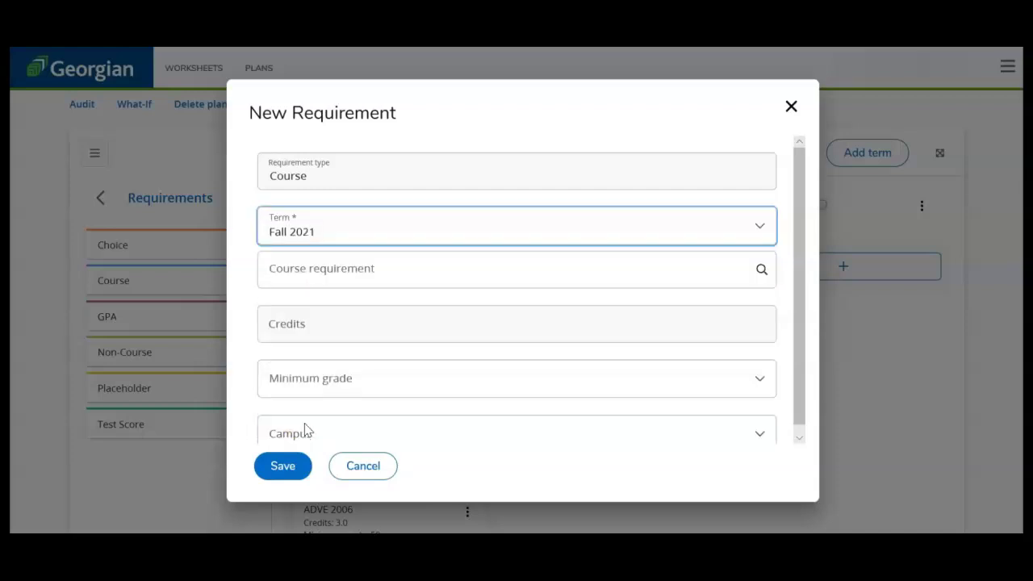
click(350, 273)
text(ADVE)
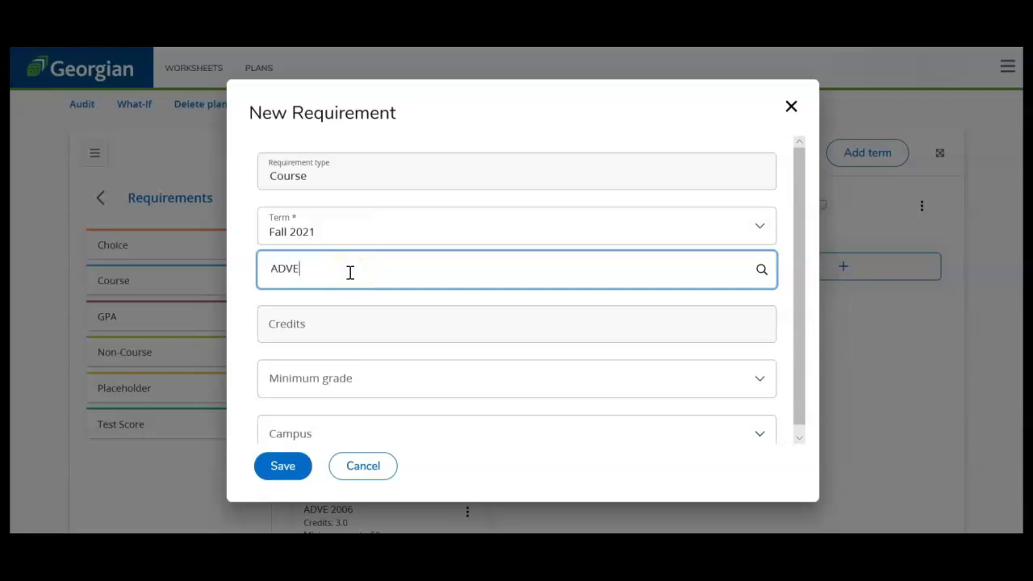
text( 2006)
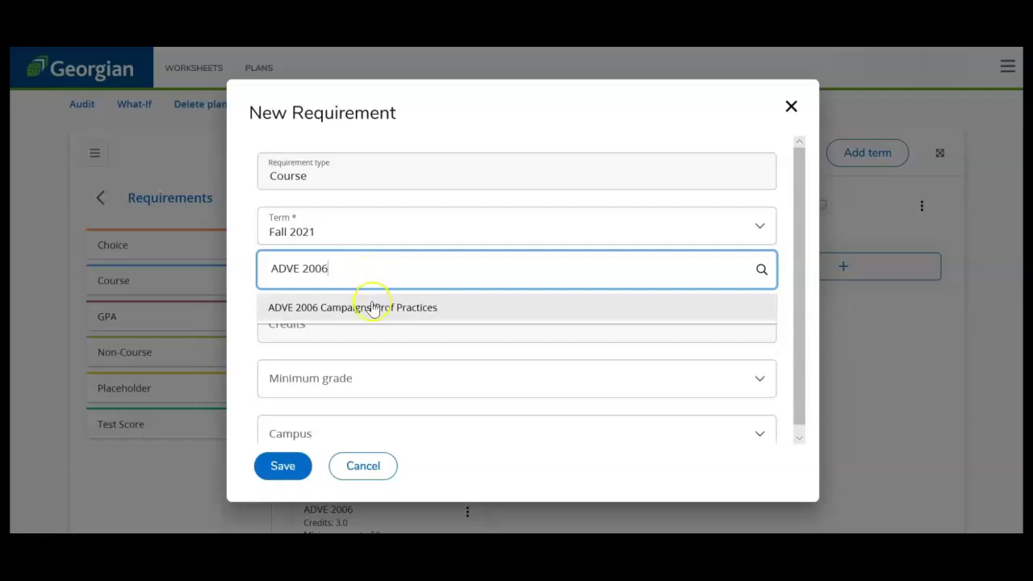
click(373, 310)
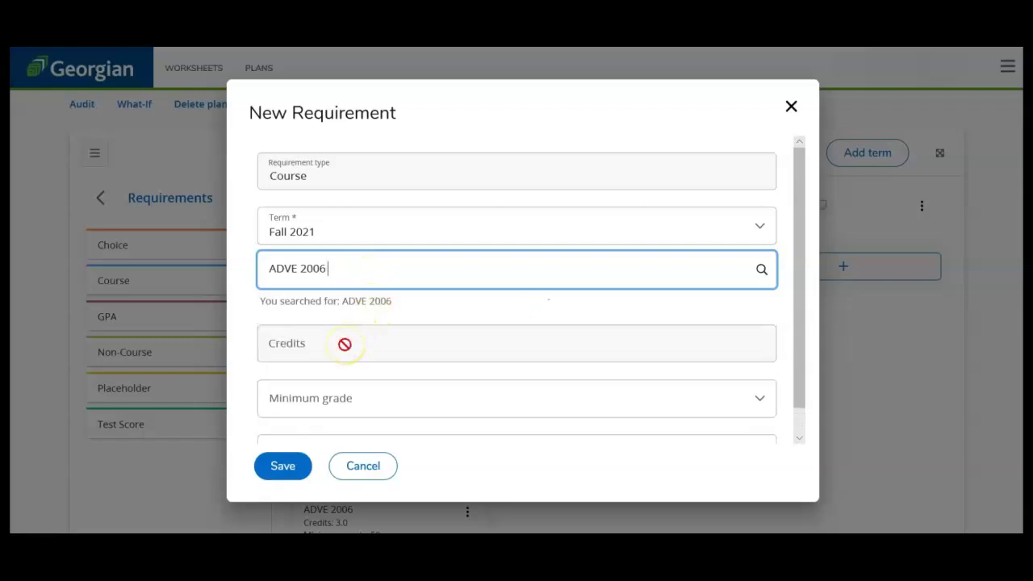
Set the minimum grade of the new ADVE 2006 requirement to 50 and save it
scroll(367, 395, down, 1)
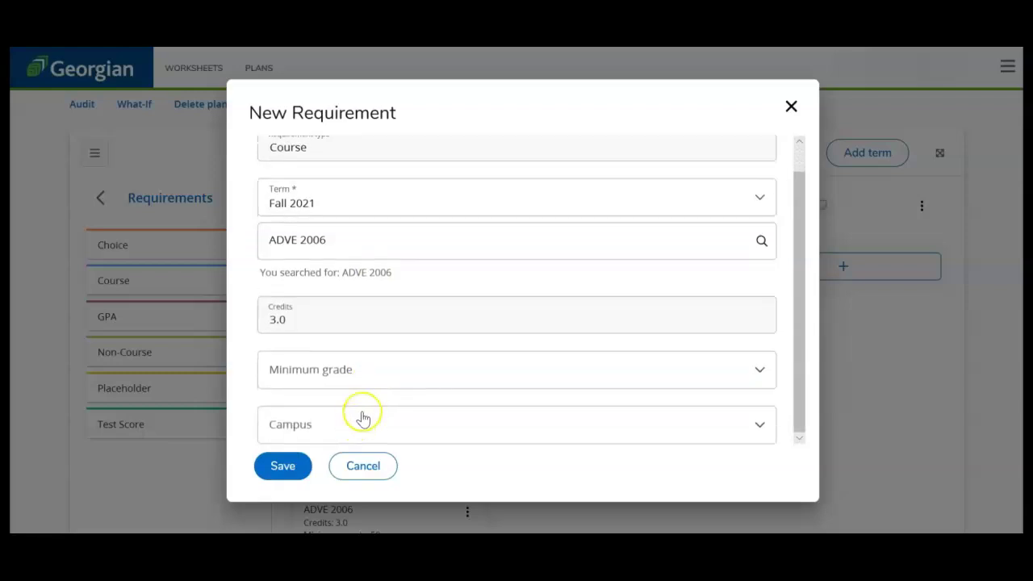
click(374, 382)
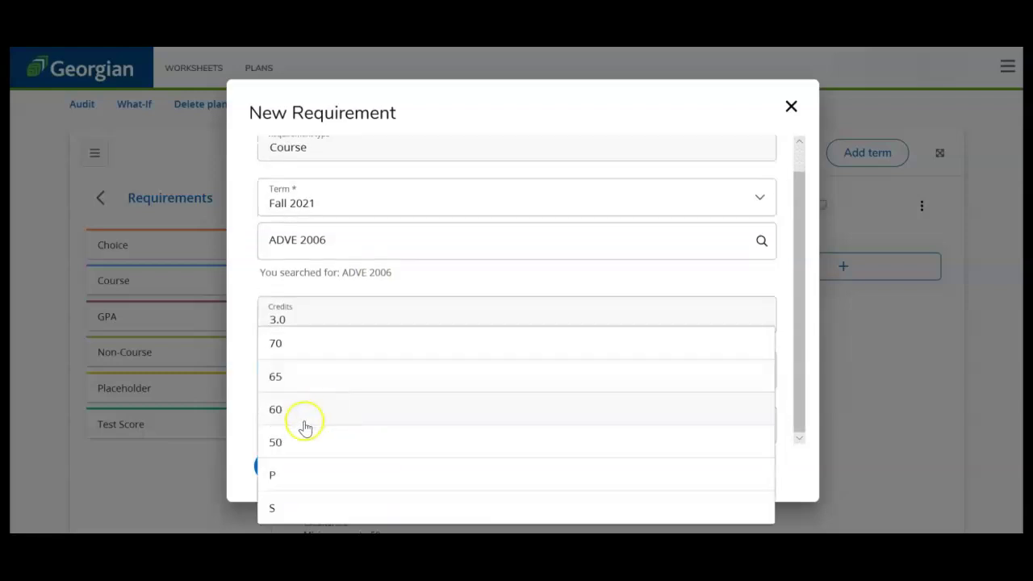
click(291, 443)
click(284, 466)
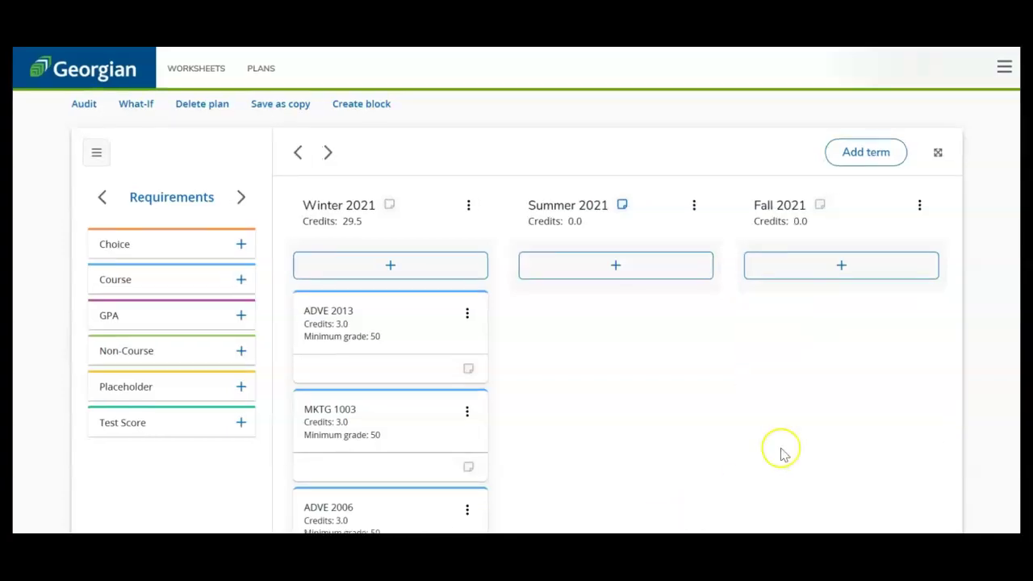
Search the course titles for "Campaigns" in the Fall 2021 term's add-requirements list and add ADVE 2006 to the plan
click(791, 274)
click(792, 274)
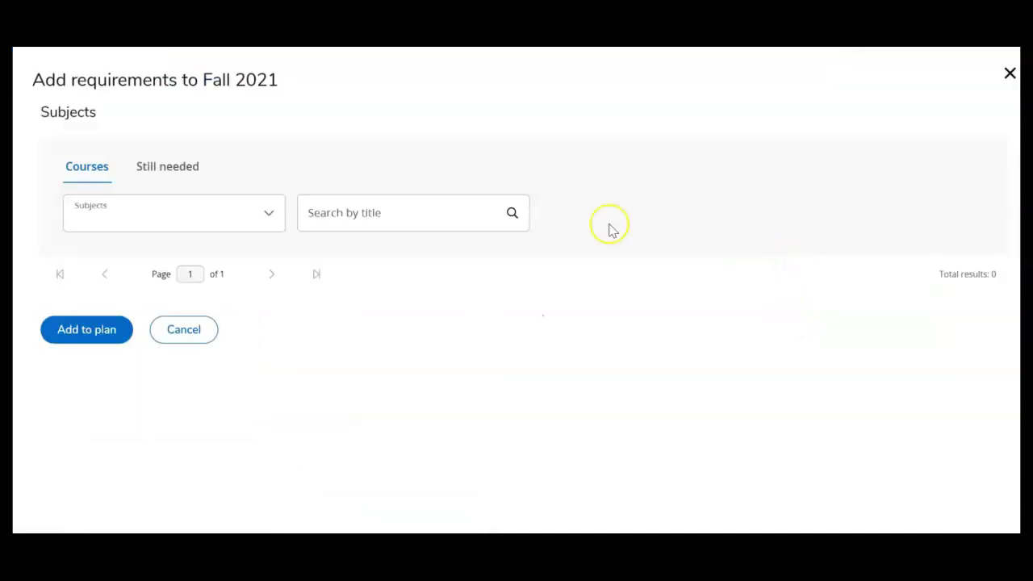
click(360, 213)
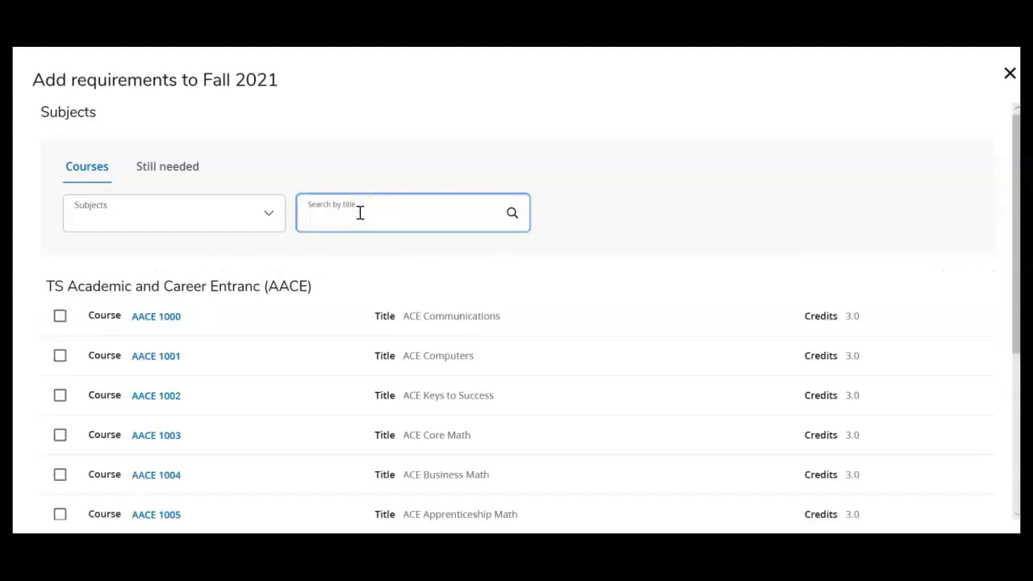
text(Campaigns)
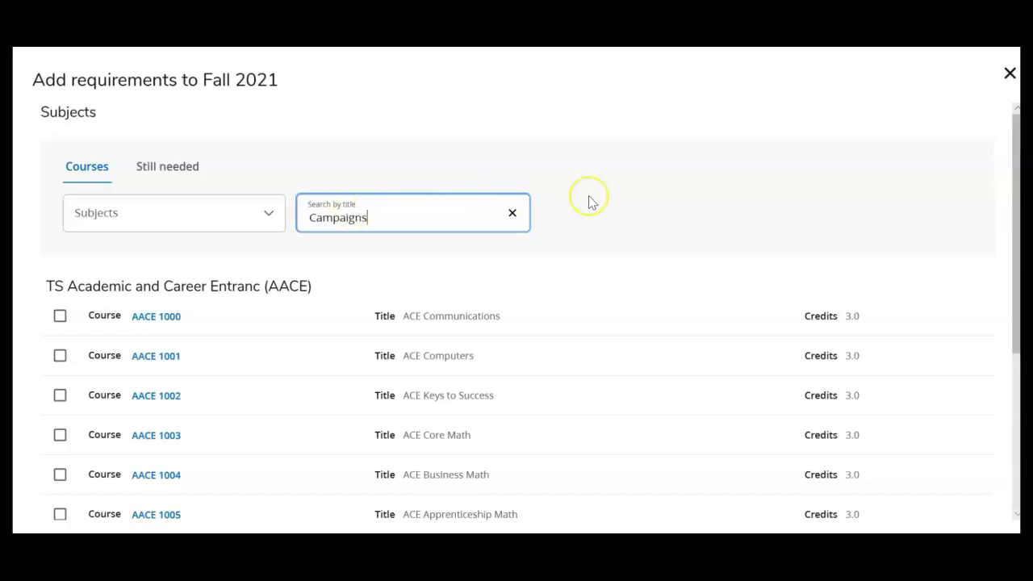
click(592, 201)
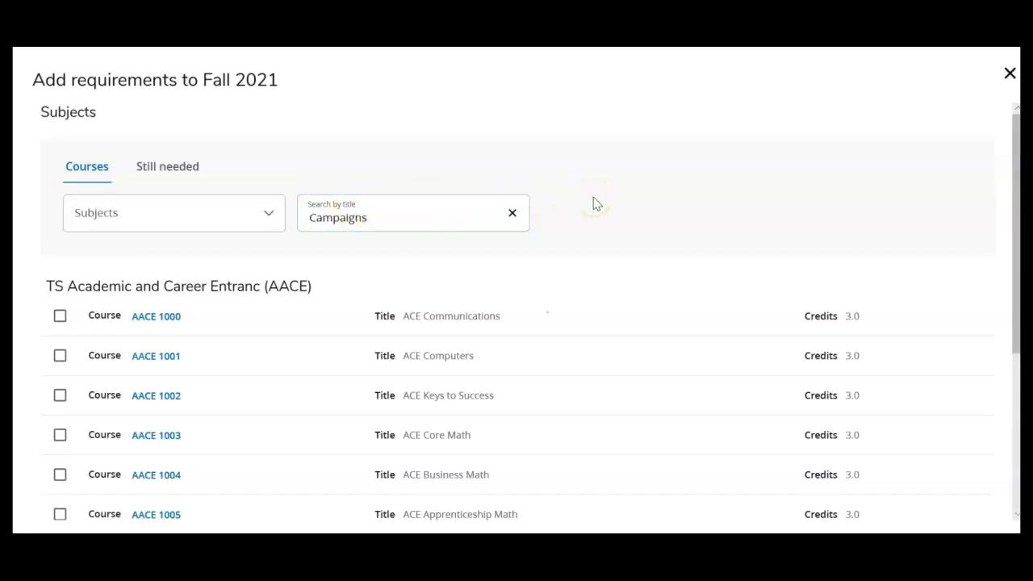
click(589, 223)
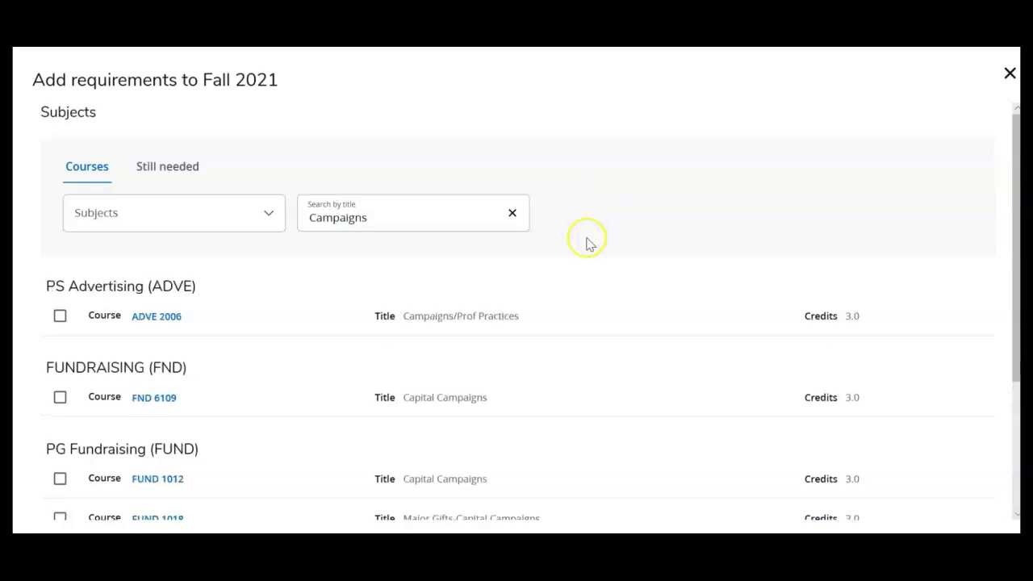
click(59, 318)
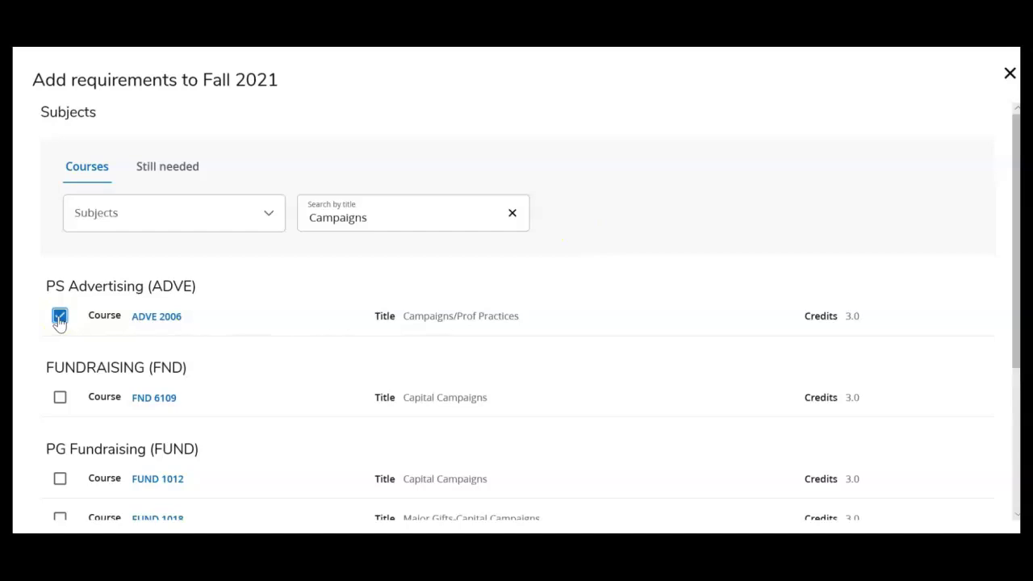
scroll(58, 323, down, 5)
click(81, 486)
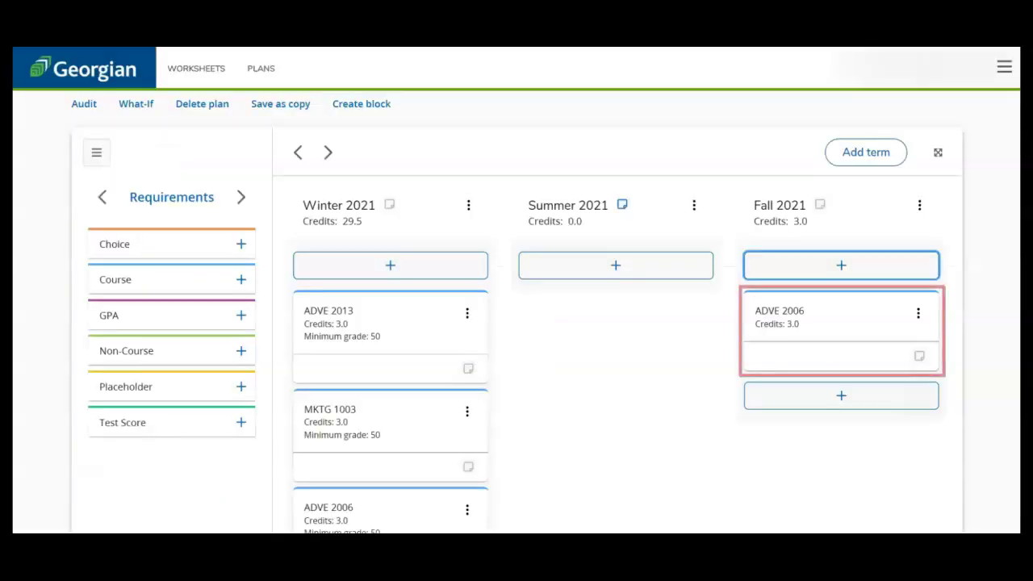
Review the actions available for the ADVE 2006 requirement in Fall 2021
click(689, 323)
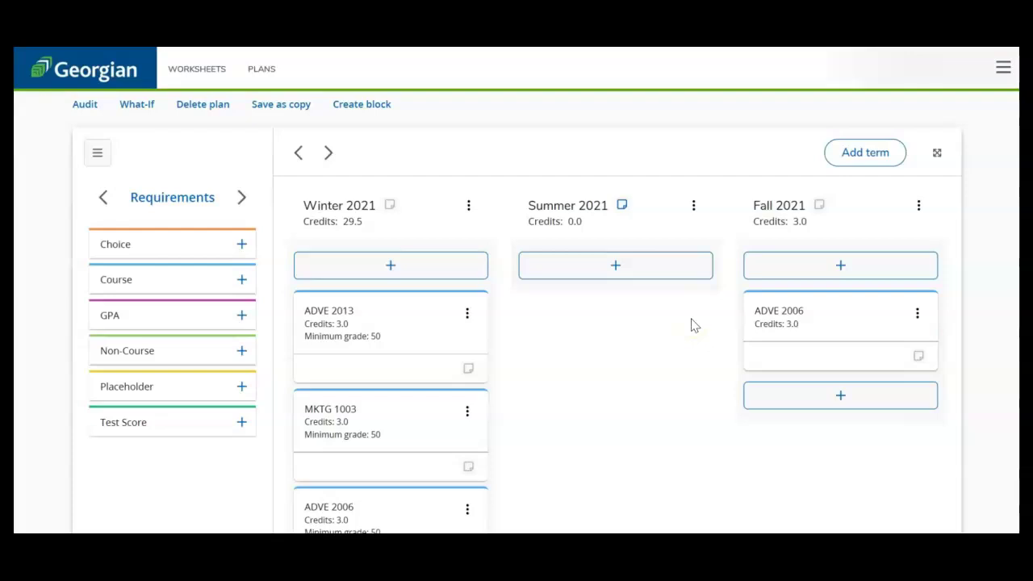
click(917, 317)
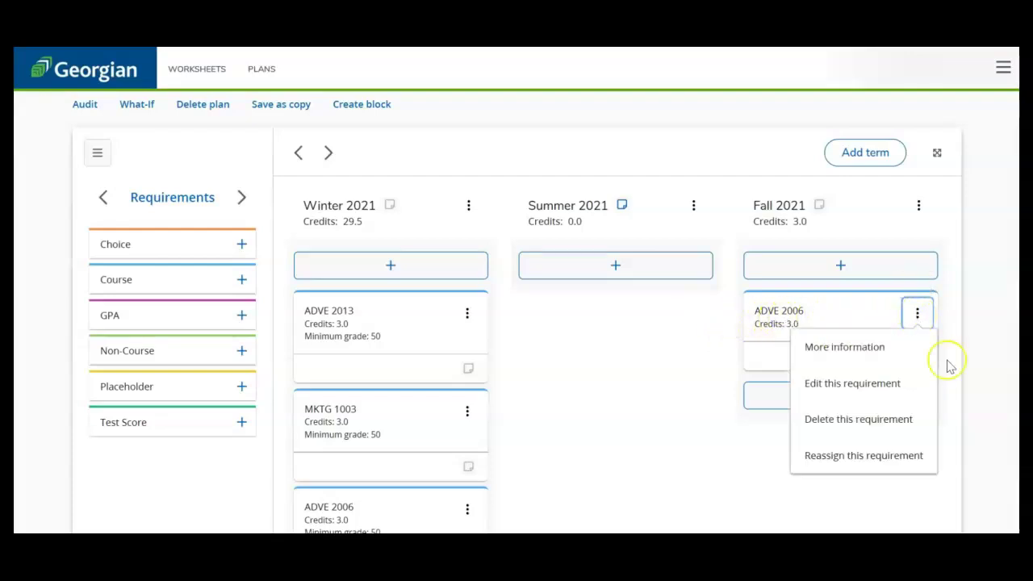
click(908, 384)
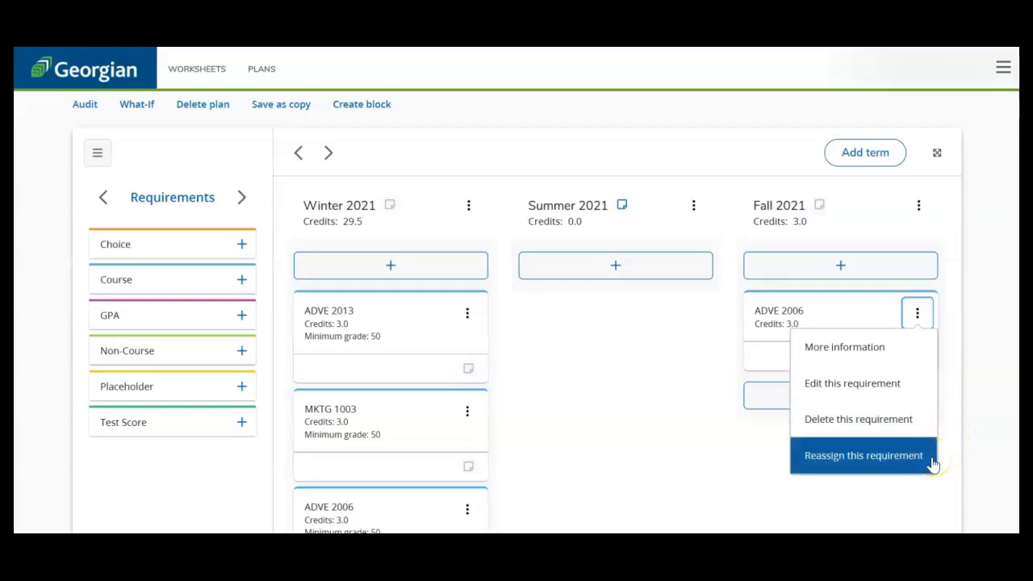
click(380, 153)
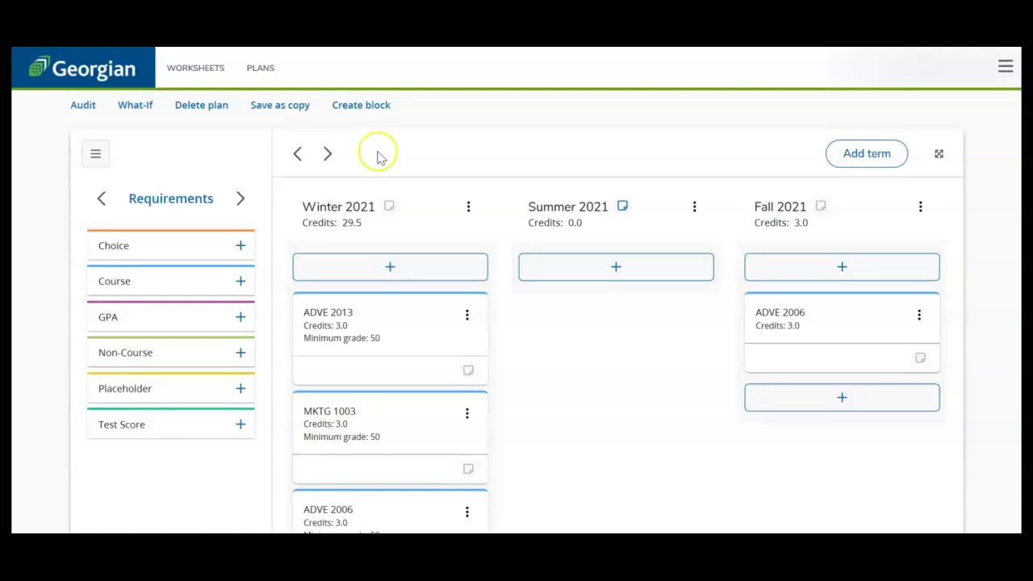
Start a new choice requirement and assign it to the Fall 2021 term
click(243, 246)
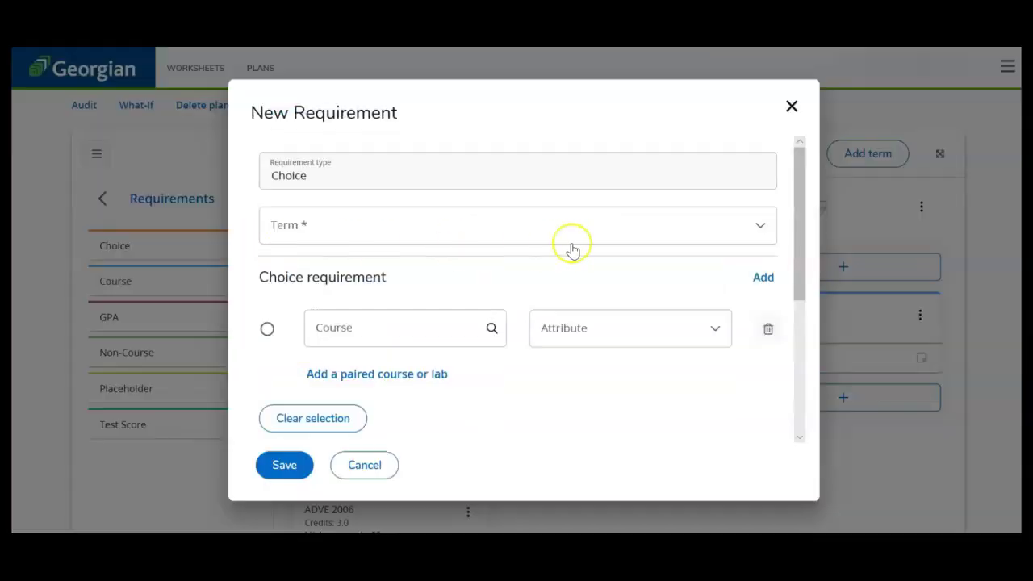
click(759, 228)
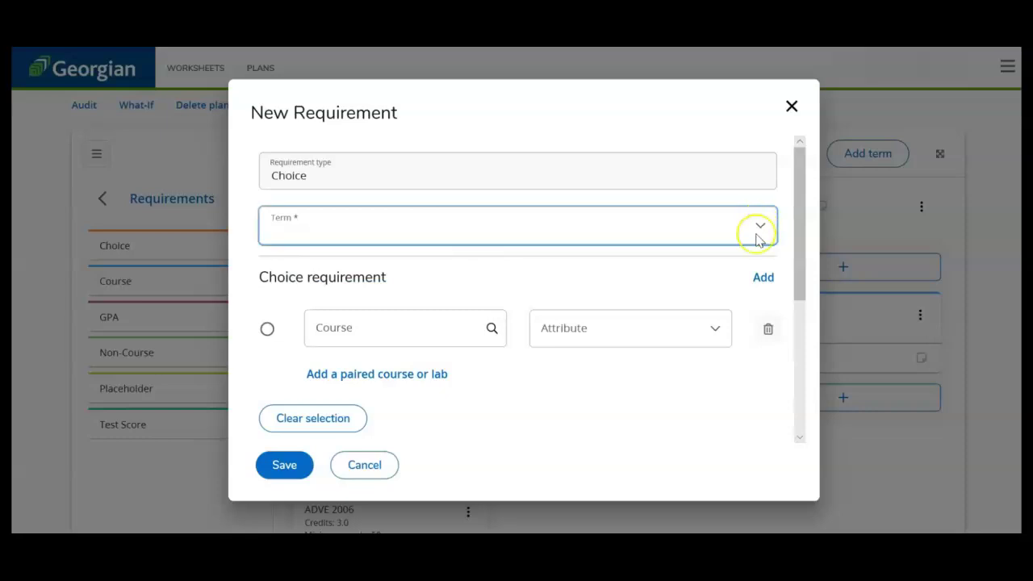
click(757, 228)
click(737, 428)
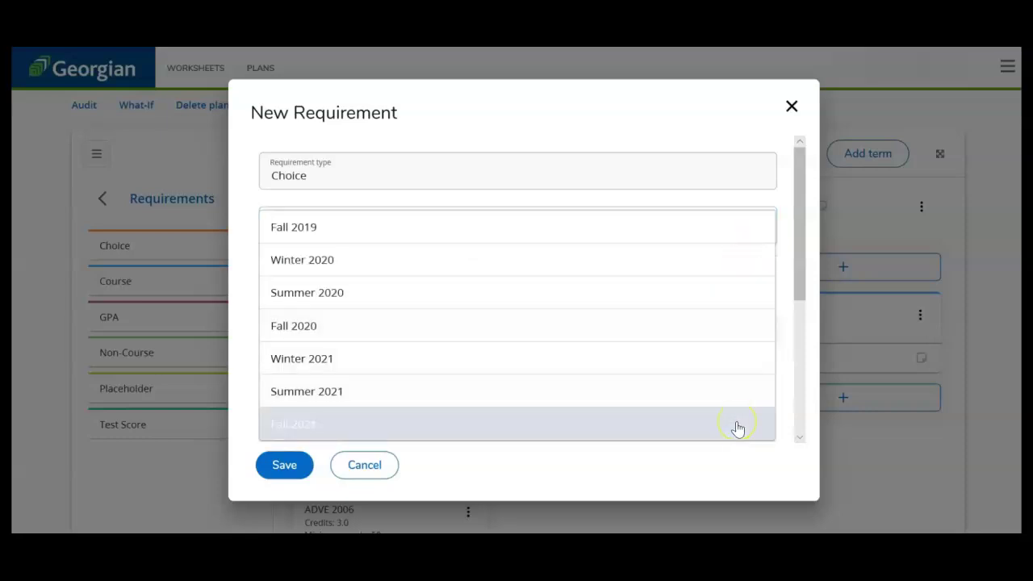
Set the choice requirement's attribute to Communications and its course to COMM @
click(711, 331)
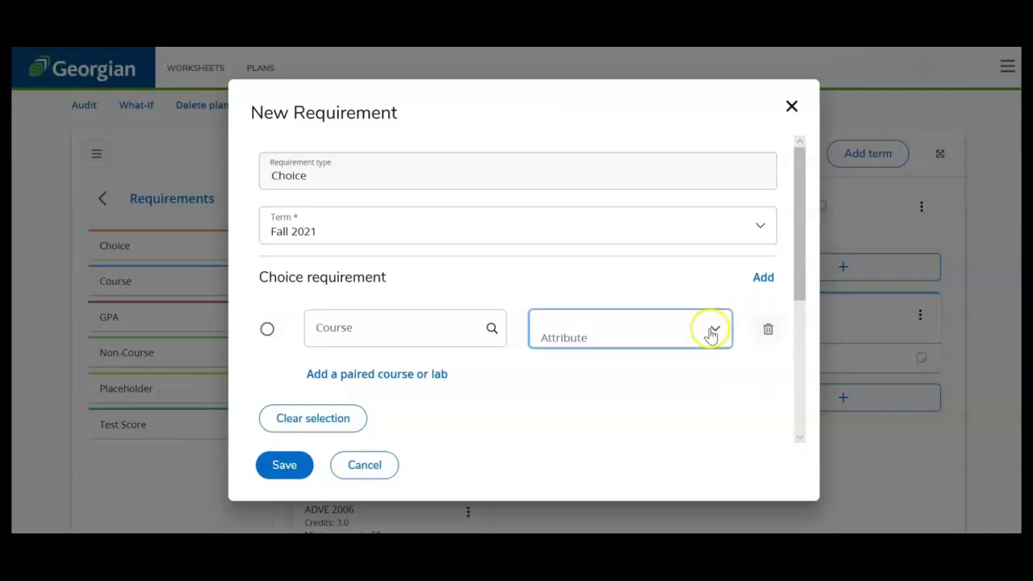
click(711, 331)
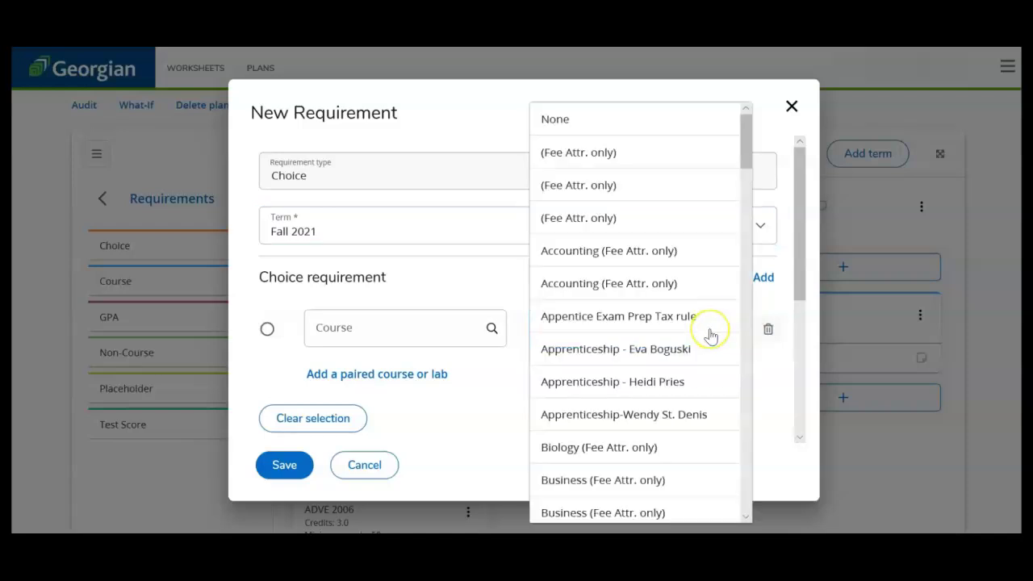
scroll(654, 295, down, 3)
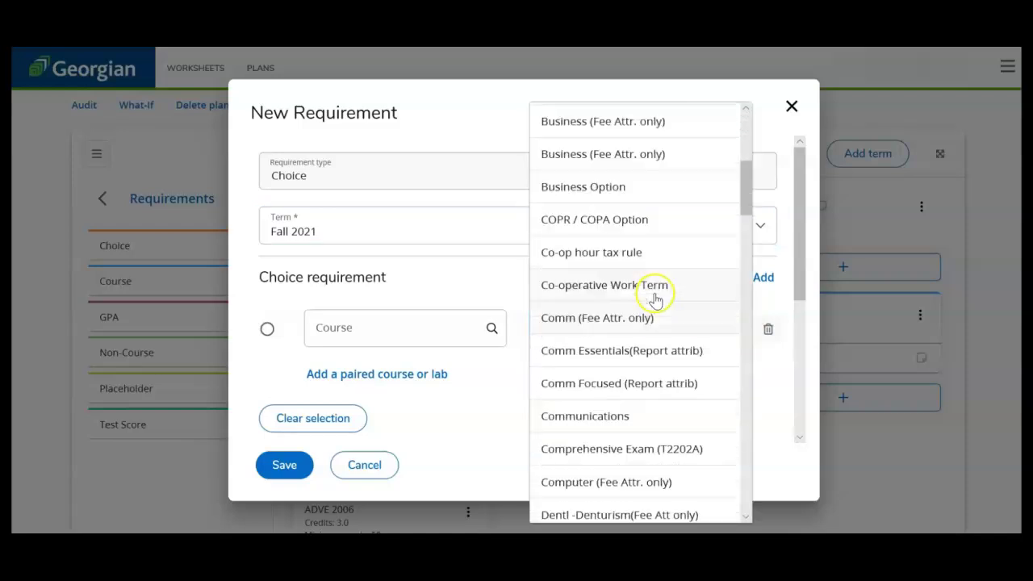
click(639, 420)
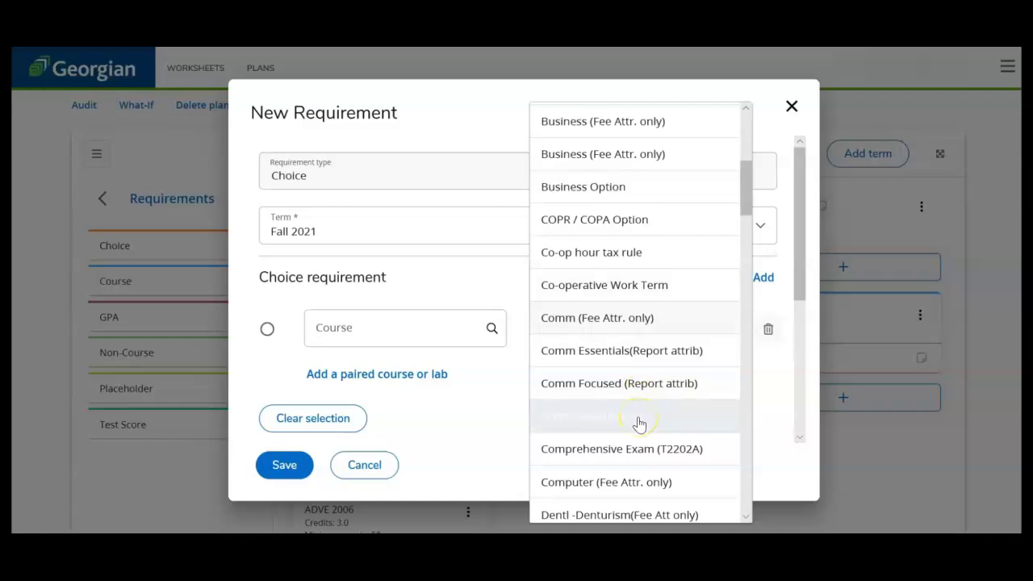
click(431, 331)
text(COMM @)
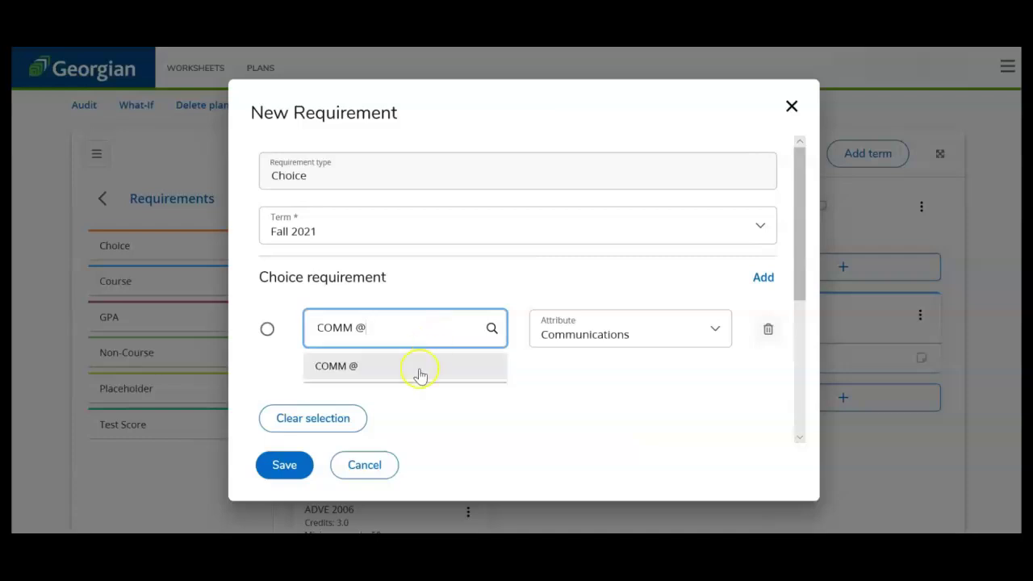
click(418, 374)
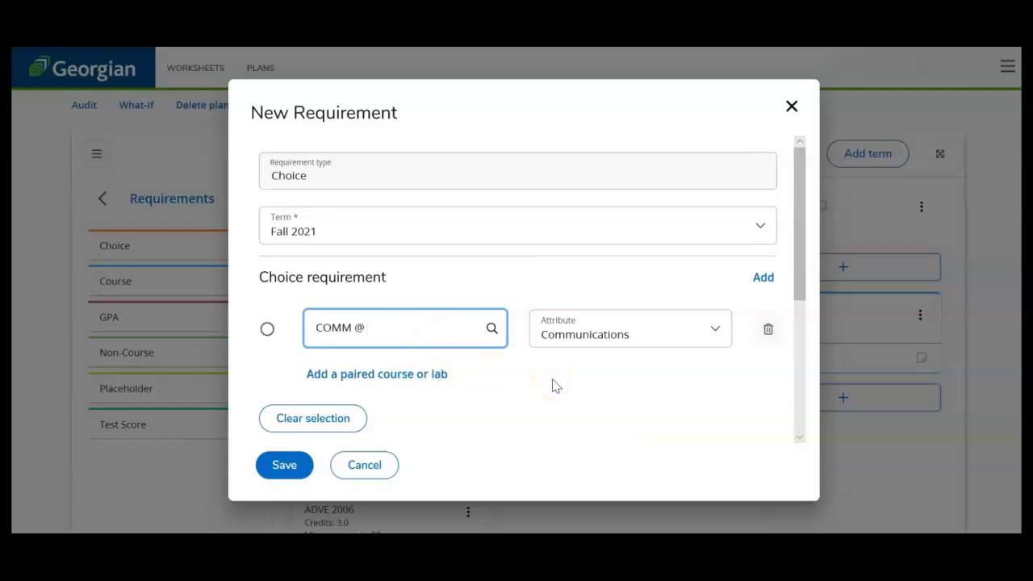
Change the choice requirement's attribute to General Education
click(721, 334)
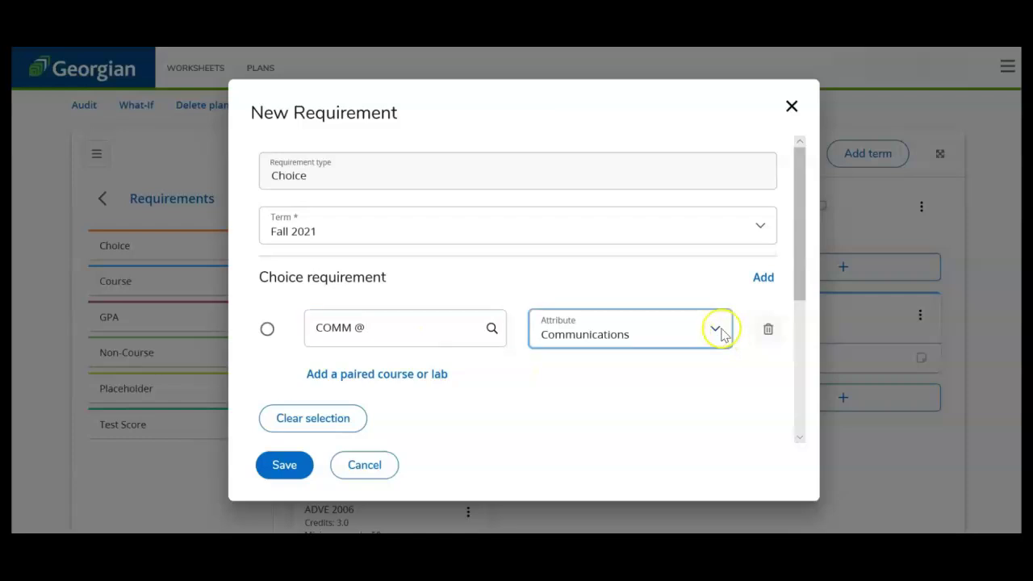
click(723, 334)
scroll(722, 335, down, 10)
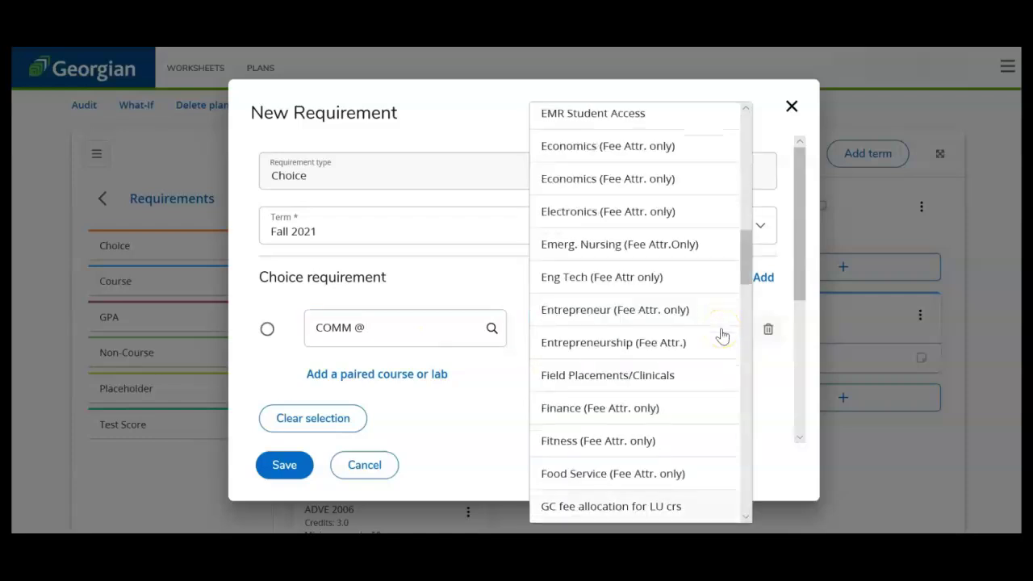
scroll(717, 331, down, 4)
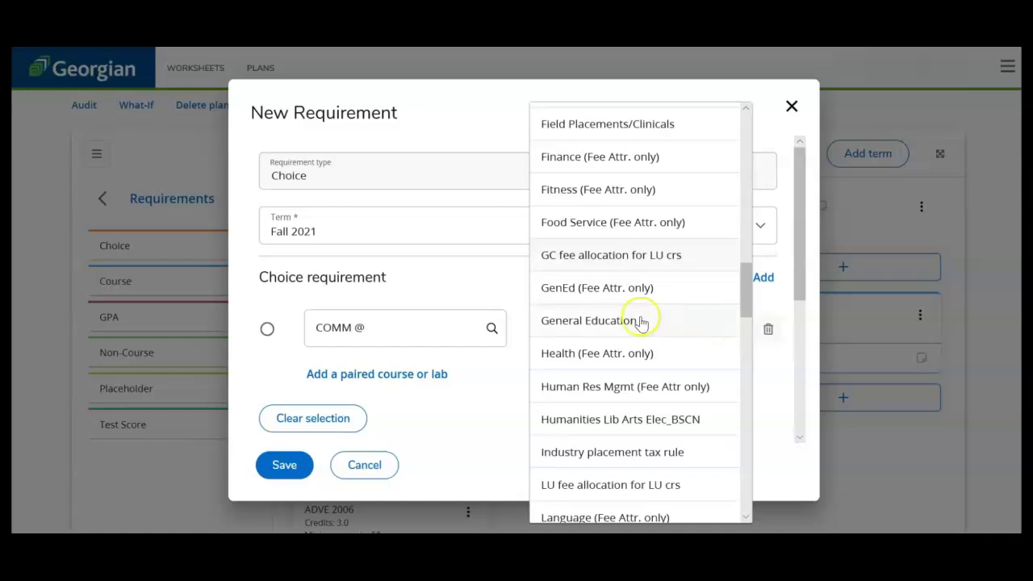
click(642, 323)
Replace the choice requirement's COMM @ course with @ @ so it accepts any course with the General Education attribute
click(412, 332)
key(BackSpace)
key(BackSpace)
key(BackSpace)
key(BackSpace)
key(BackSpace)
key(BackSpace)
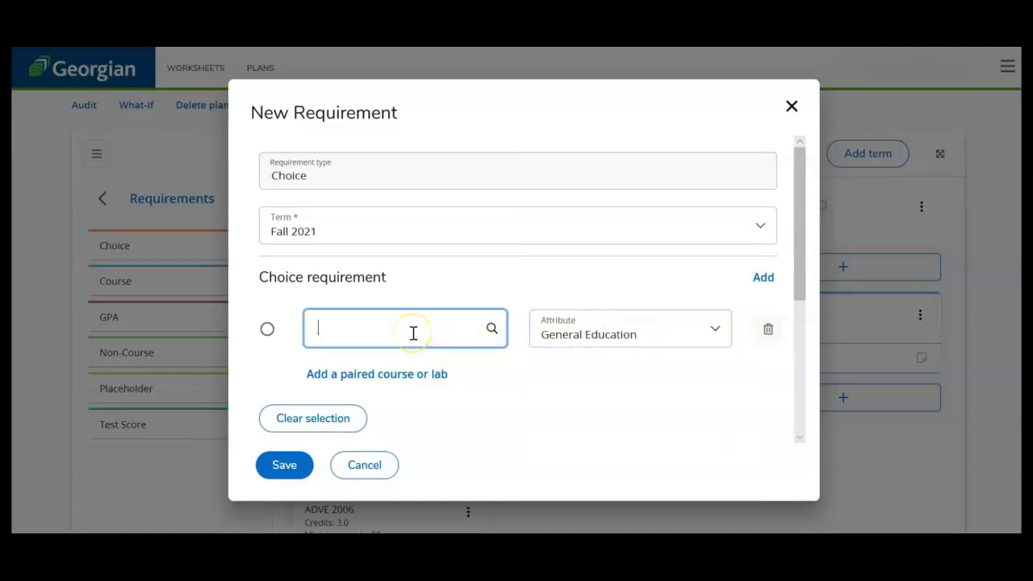
text(@ @)
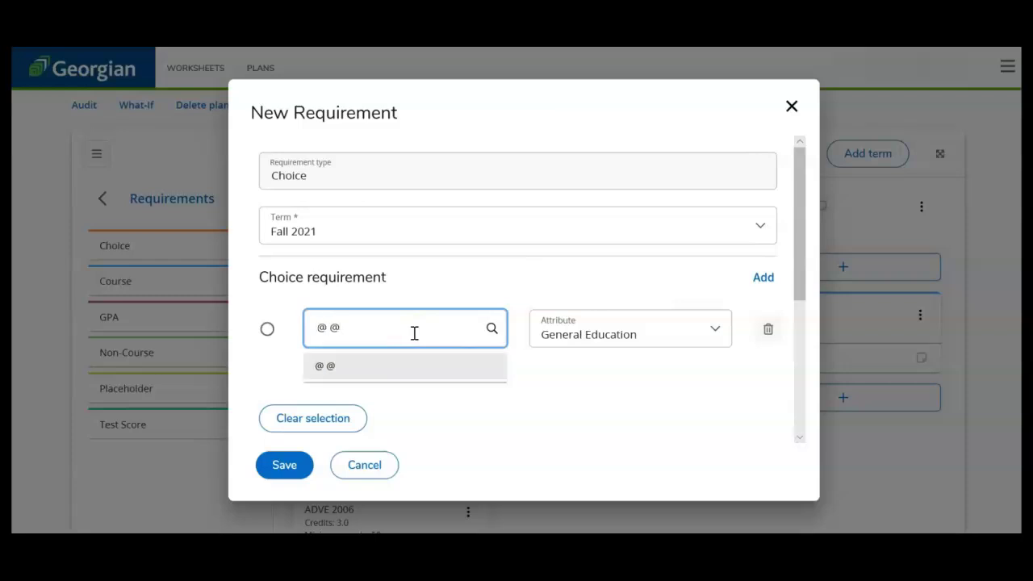
click(403, 369)
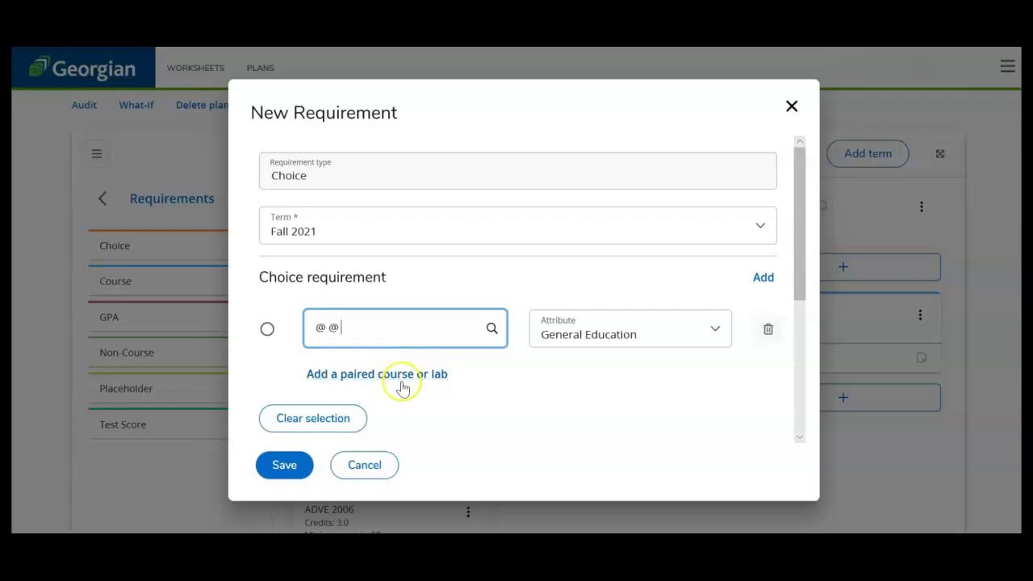
Set the choice requirement's credits to 3 and minimum grade to 50, and save it to the plan
scroll(406, 402, down, 2)
click(334, 349)
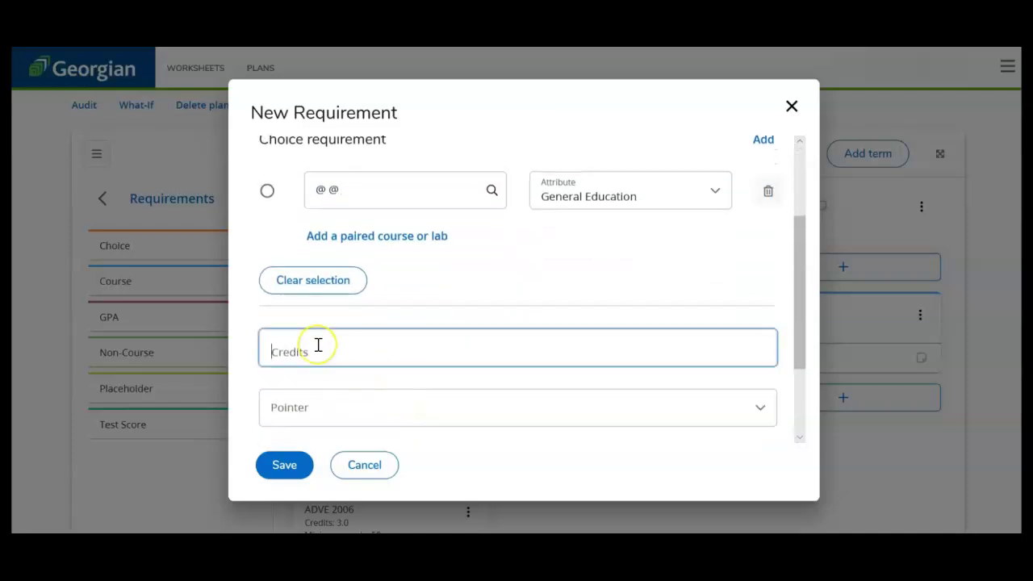
text(3)
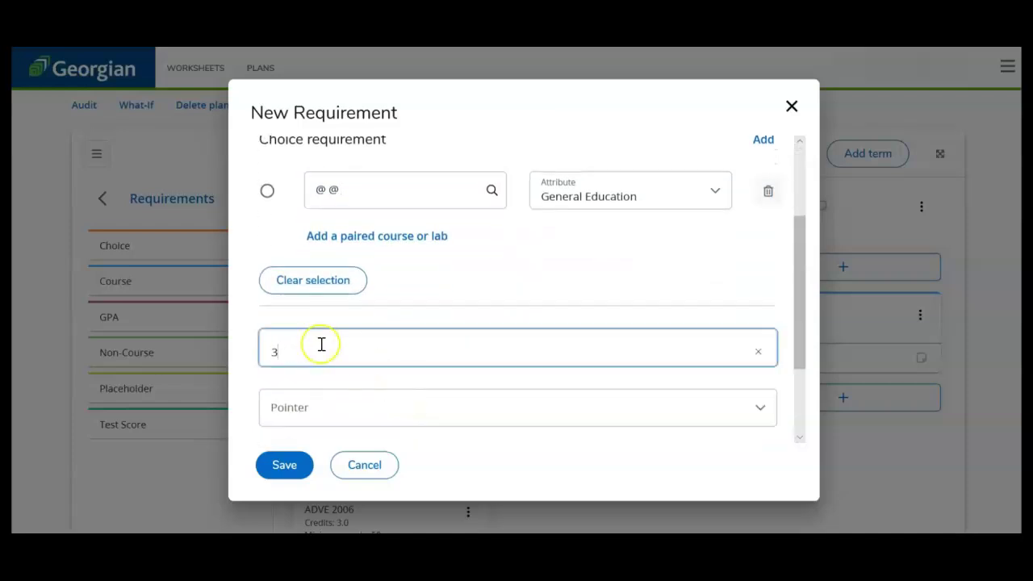
scroll(323, 343, down, 2)
click(763, 347)
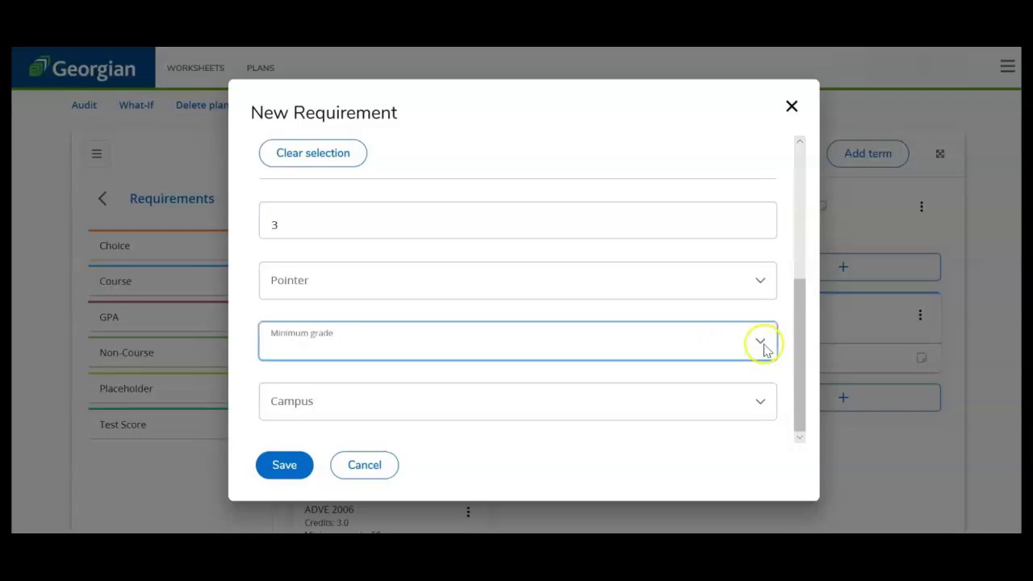
click(762, 347)
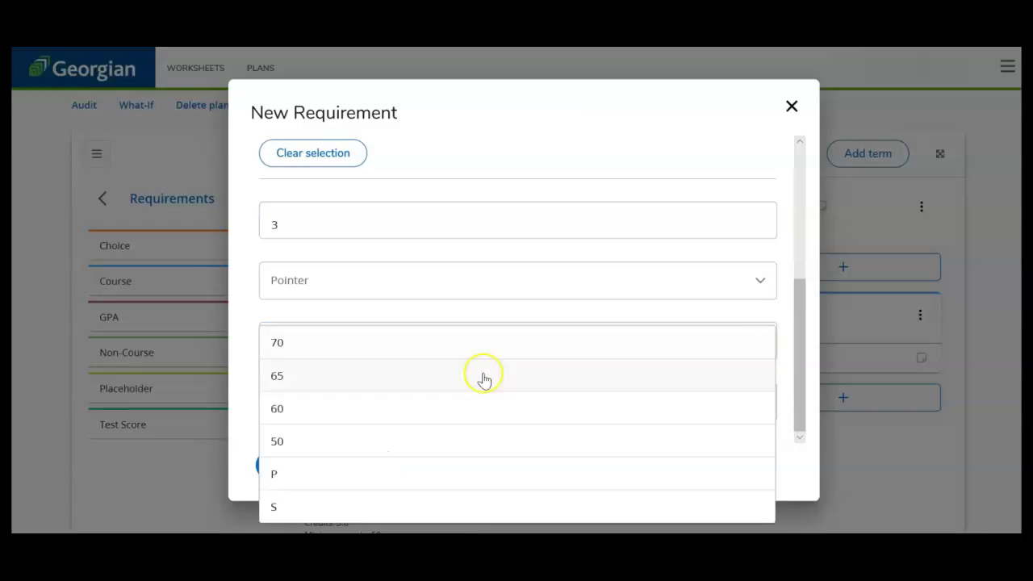
click(327, 446)
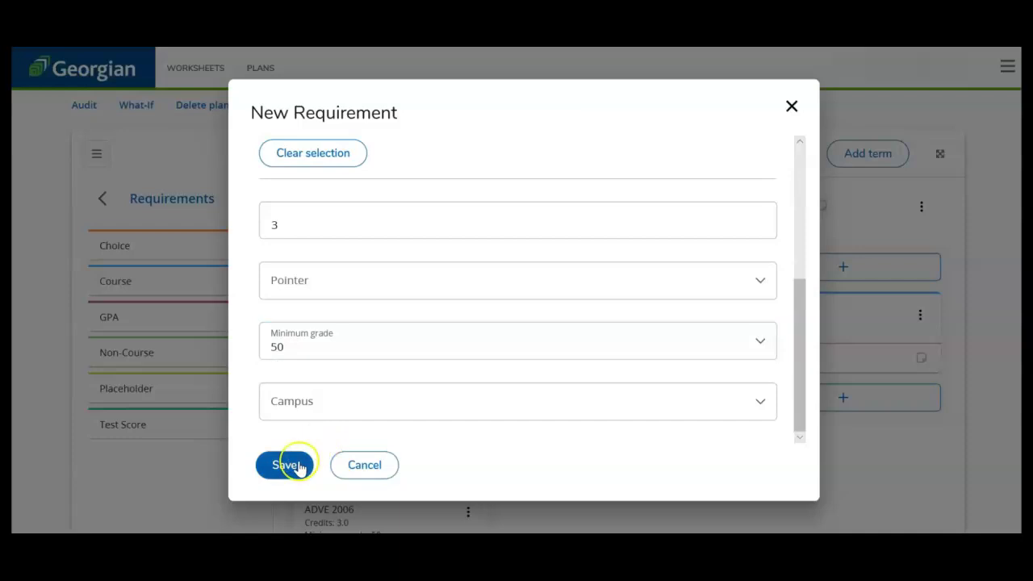
click(298, 468)
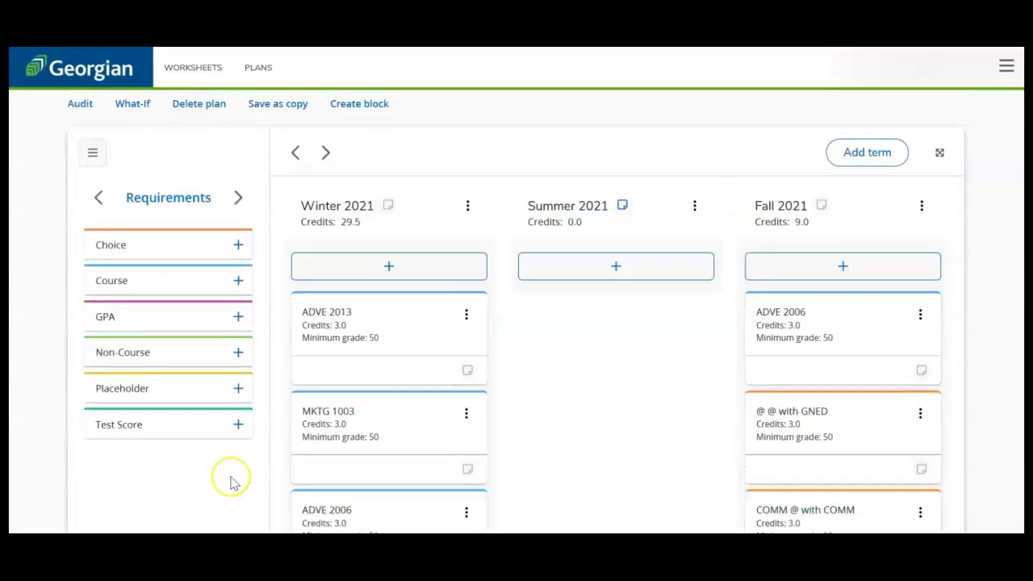
Start a new course requirement in the Summer 2021 term for ADVE 2011 Field Placement - ADMC
click(239, 281)
click(761, 226)
click(763, 228)
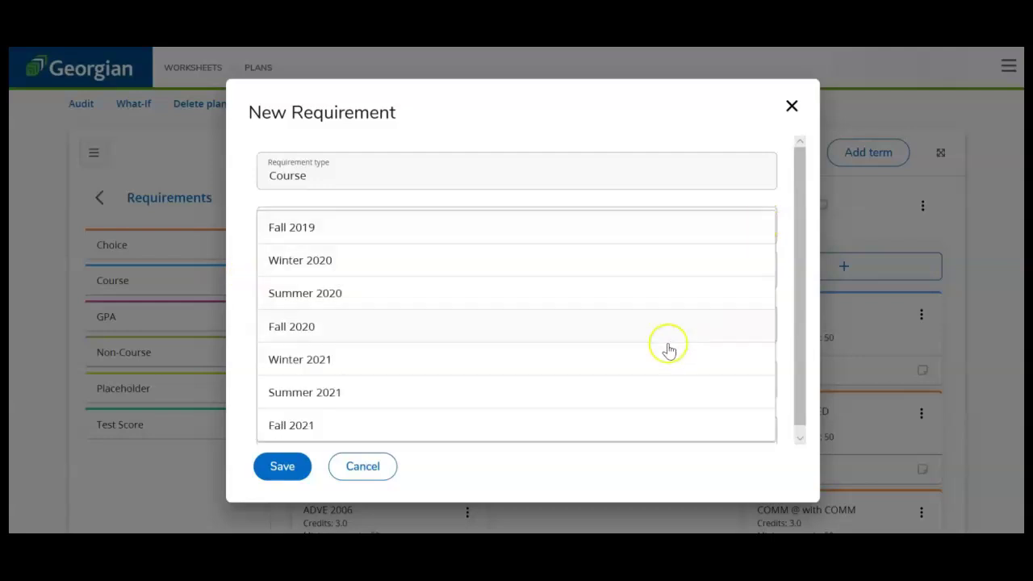
click(634, 398)
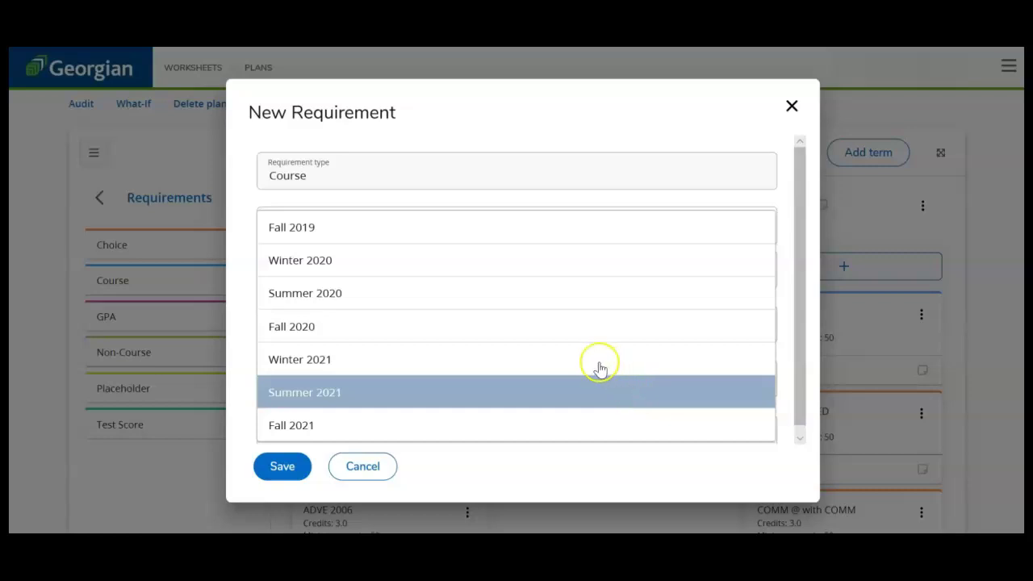
click(421, 278)
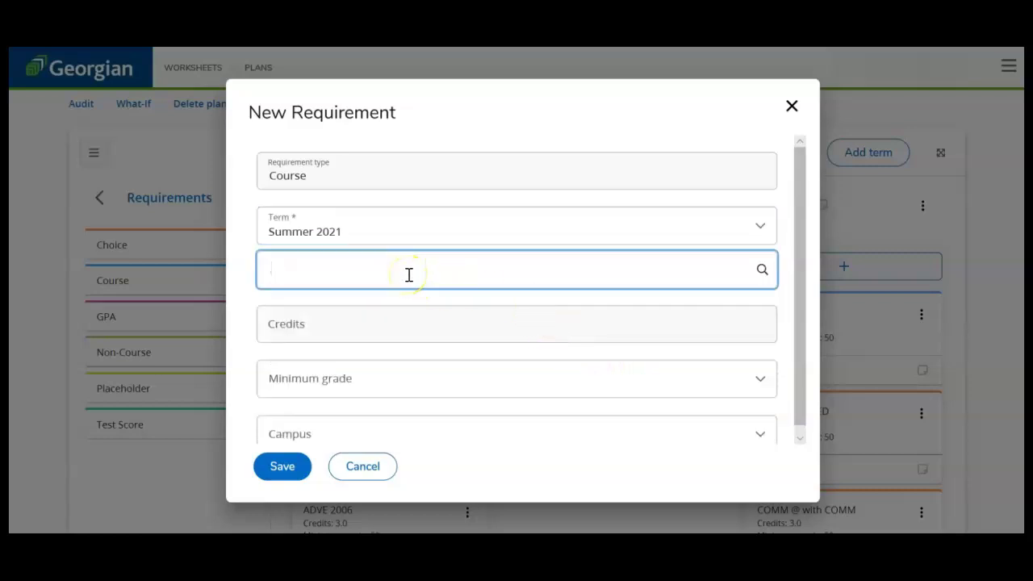
text(ADVE 2011)
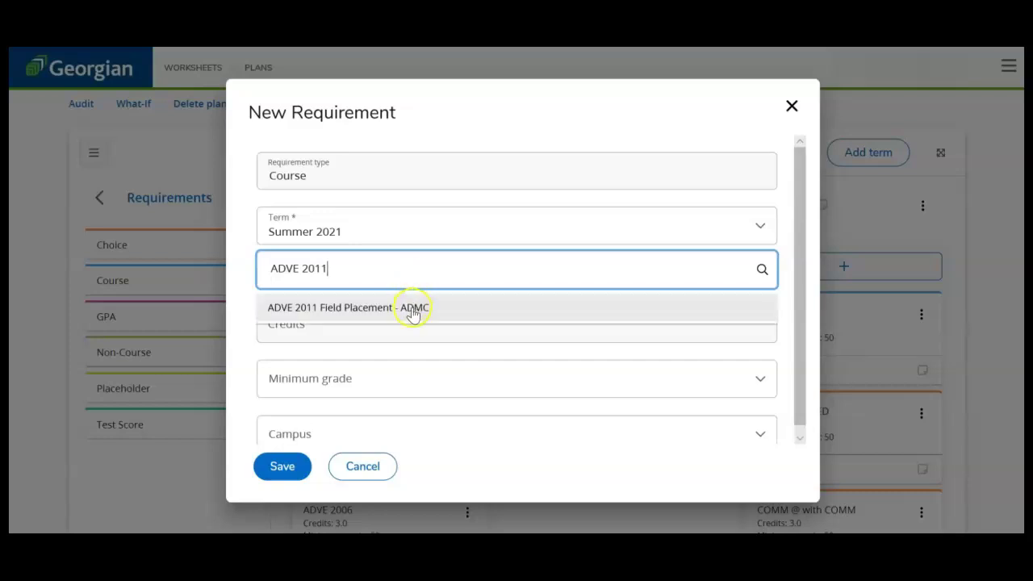
click(414, 312)
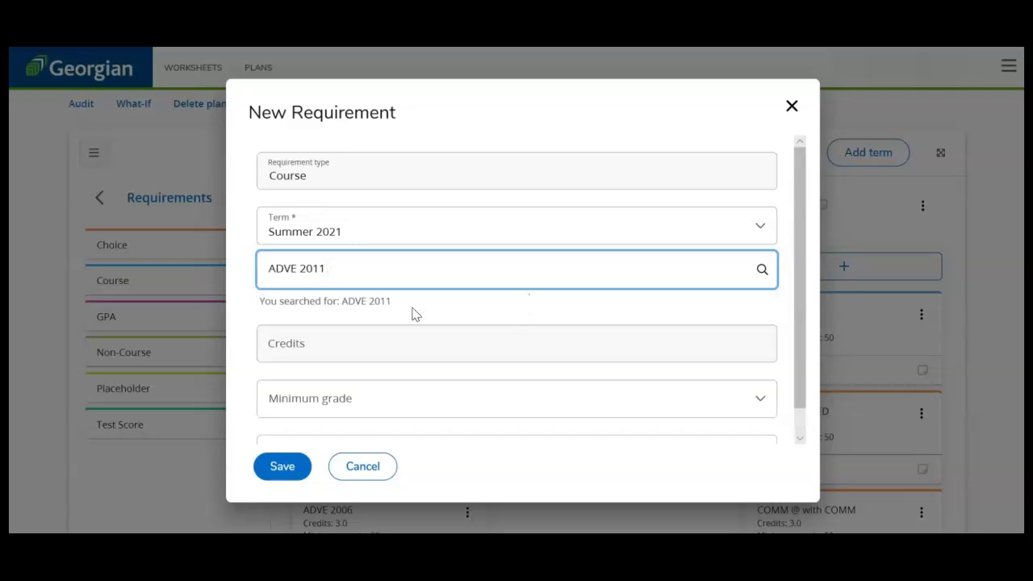
Set the ADVE 2011 requirement's minimum grade to P and save it
click(452, 396)
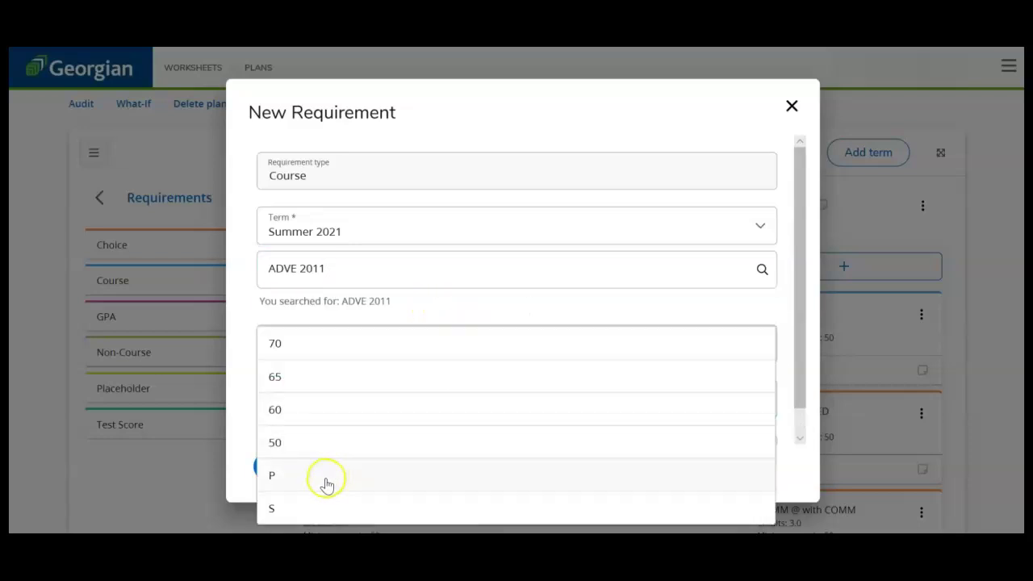
click(449, 466)
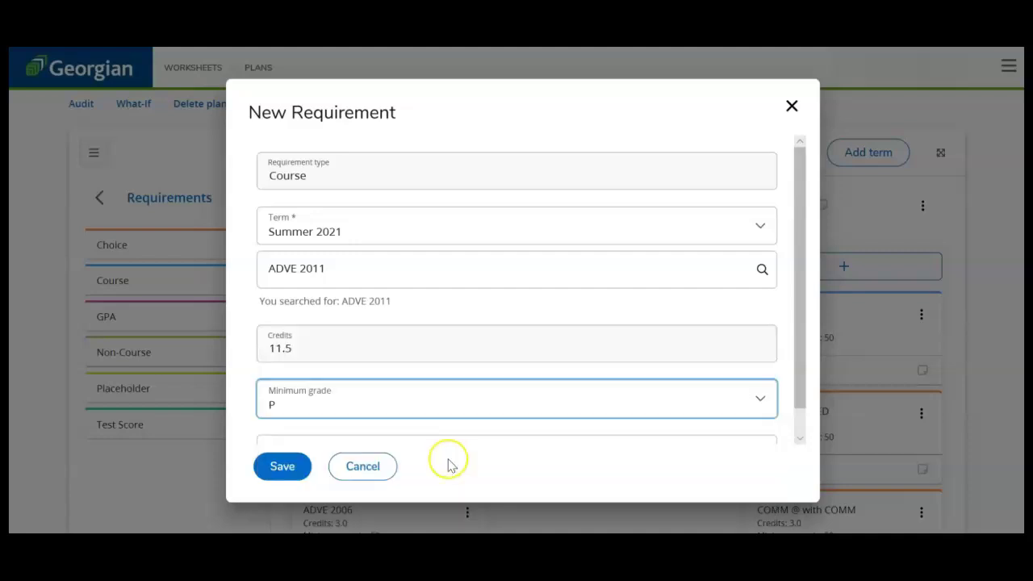
click(284, 467)
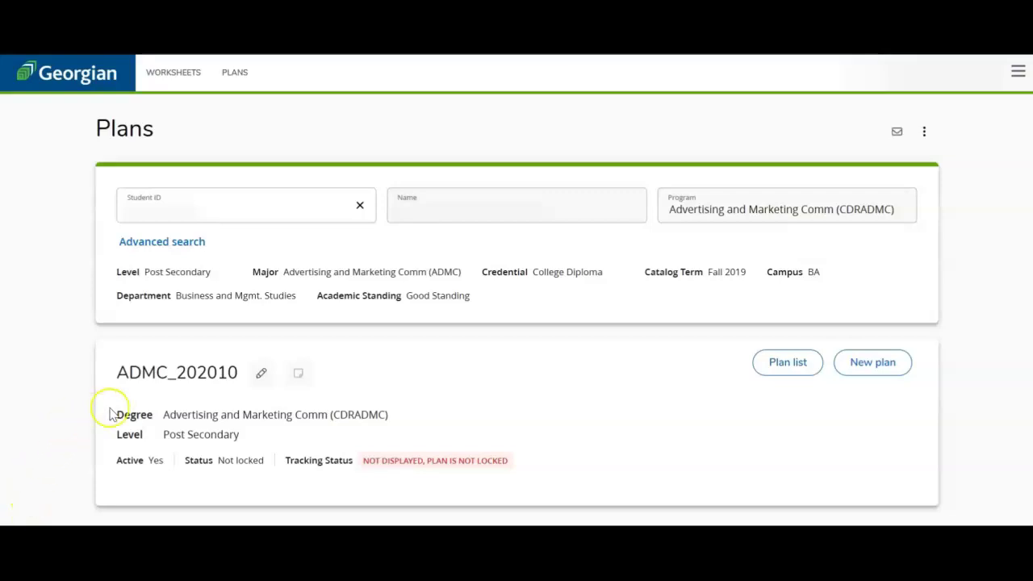
Mark the ADMC_202010 plan as locked and save the plan settings
click(252, 385)
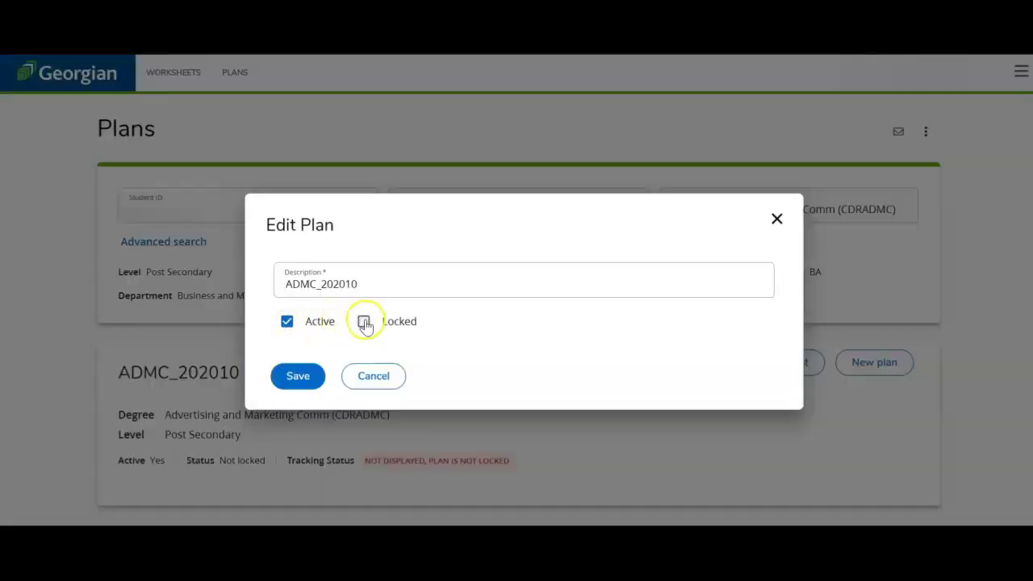
click(364, 323)
click(305, 378)
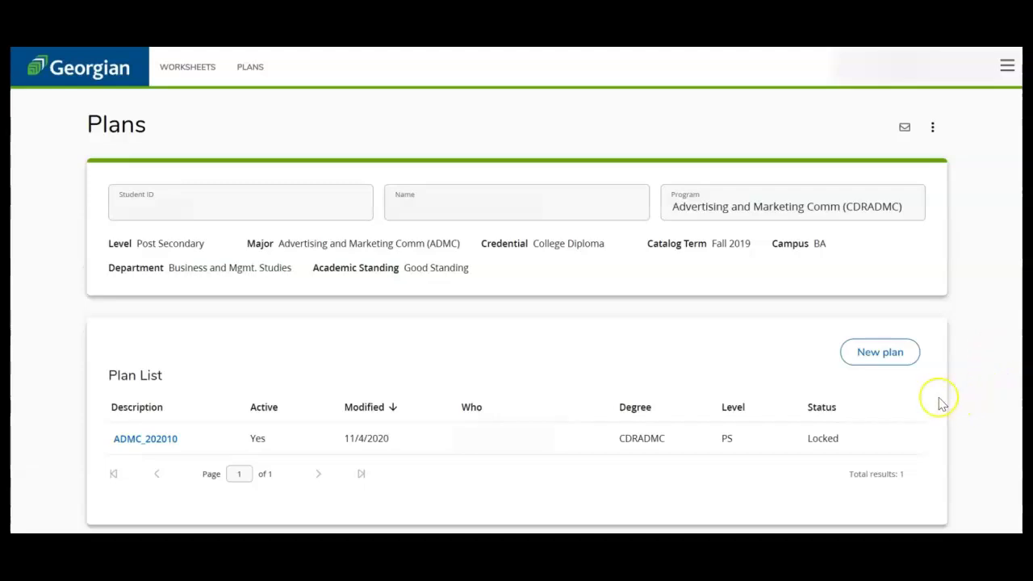
Start a new plan from a template with Fall 2020 as the starting term, and search the templates for ADMC
click(878, 367)
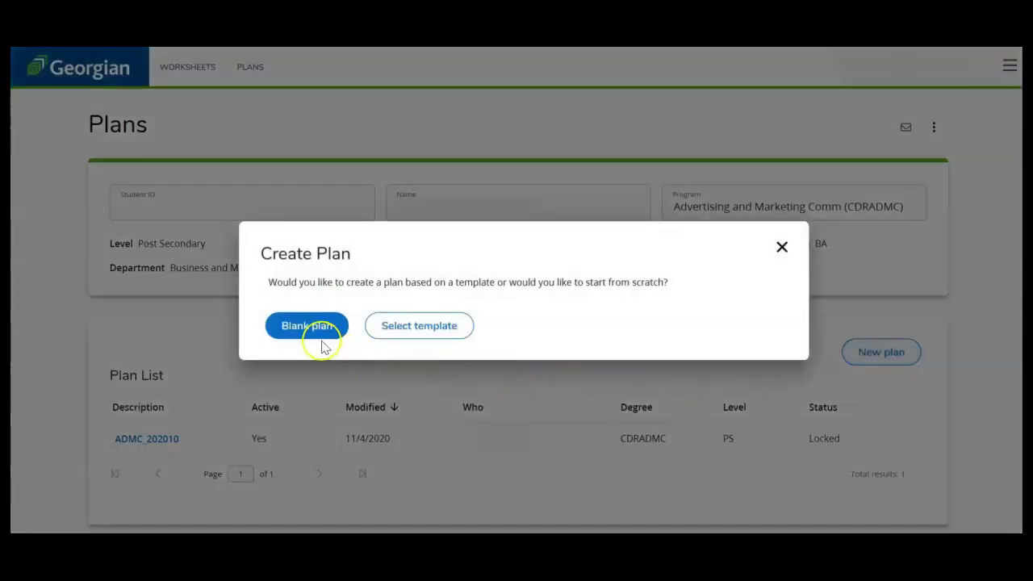
click(445, 340)
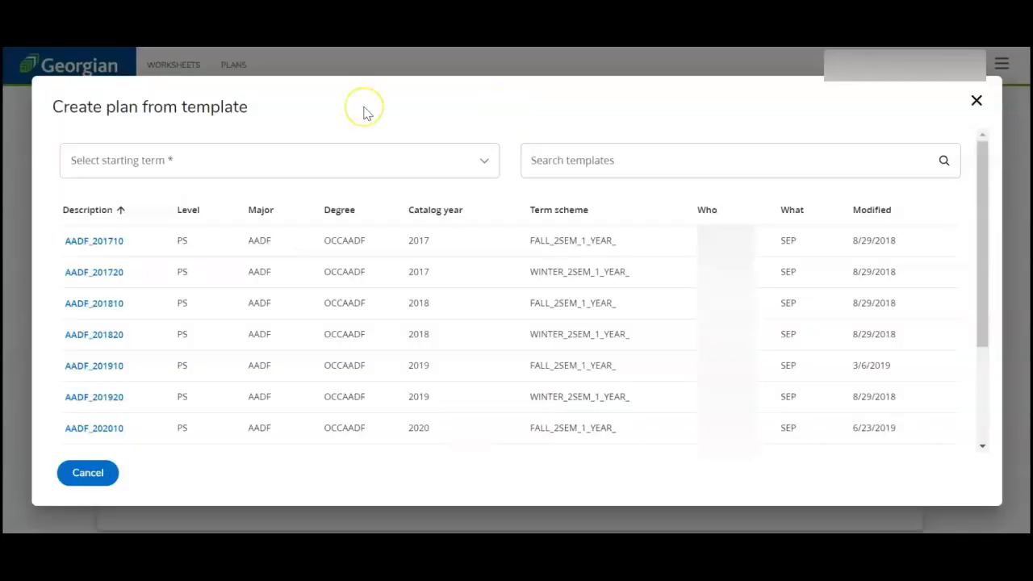
click(482, 162)
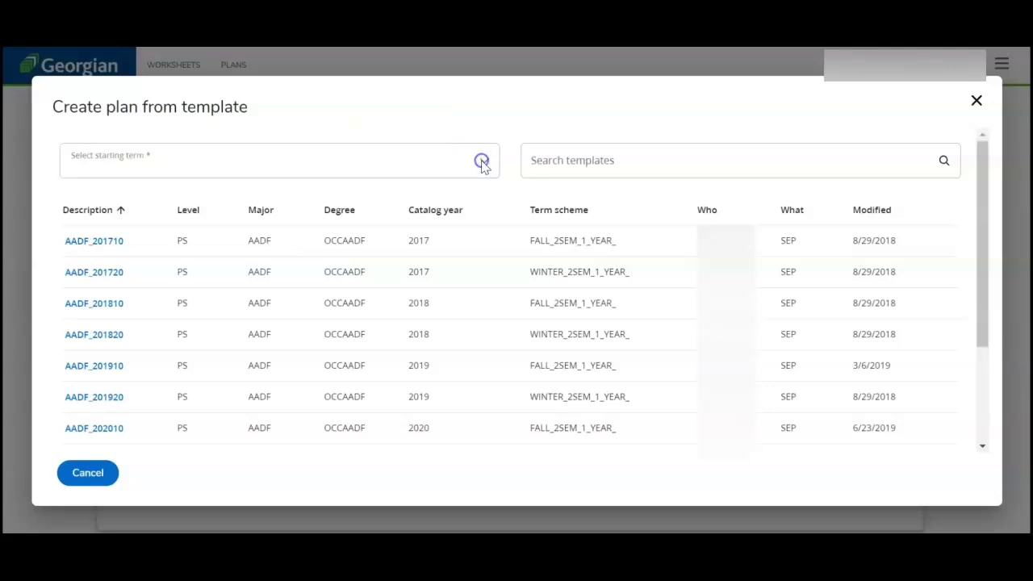
click(433, 480)
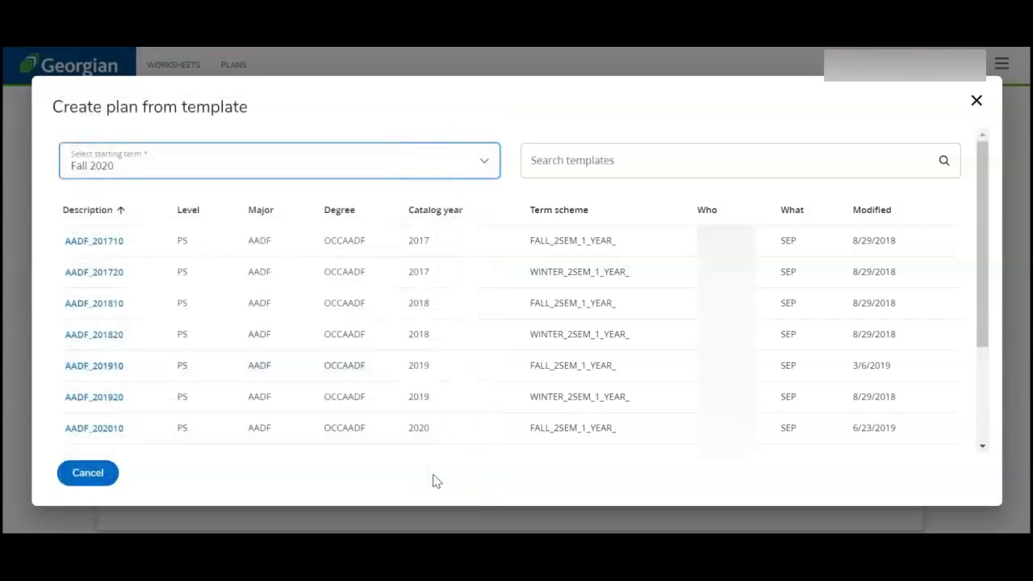
click(573, 160)
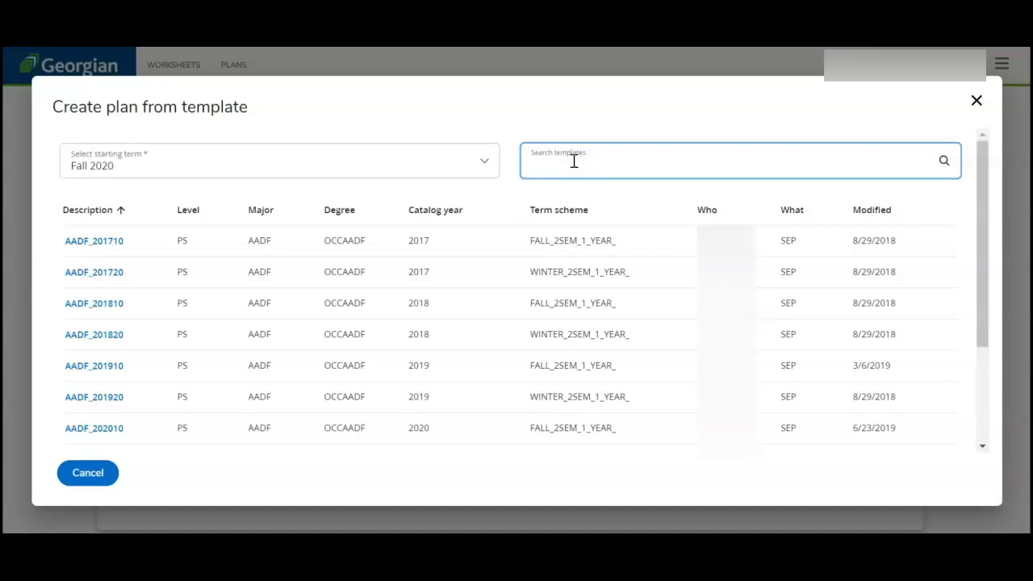
text(ADMC)
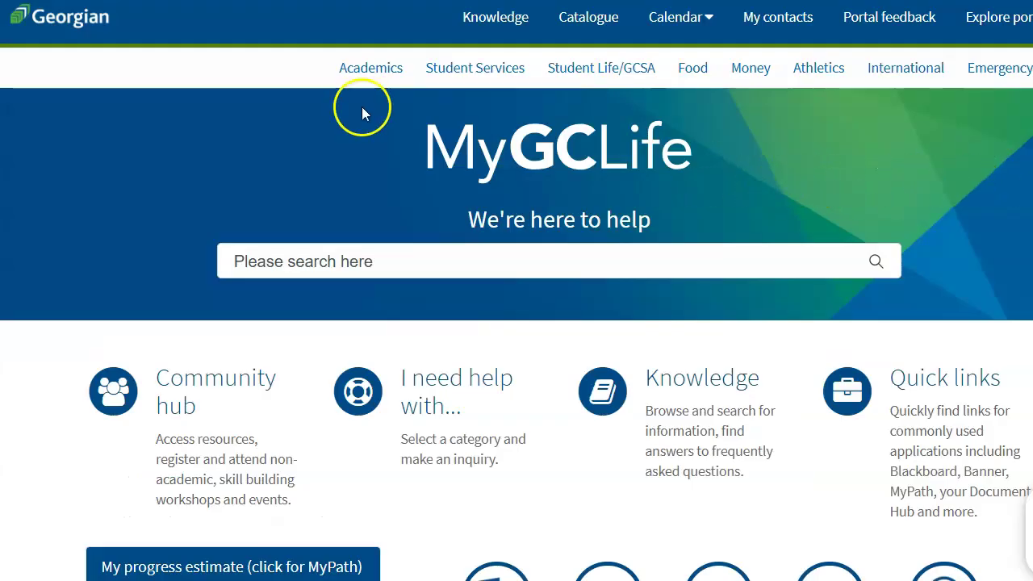
Switch to the MyGCLife portal and open its Academics section
click(359, 71)
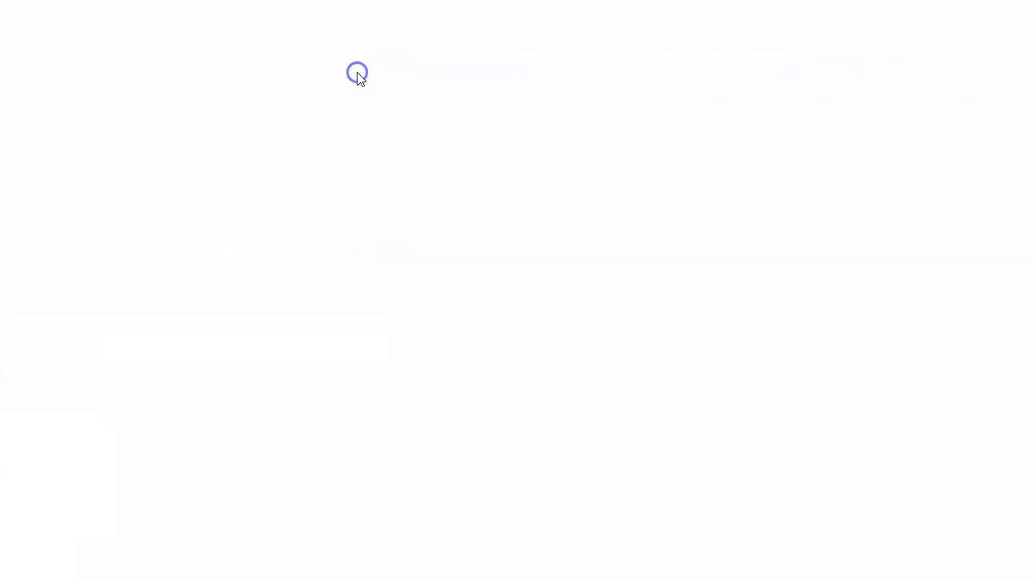